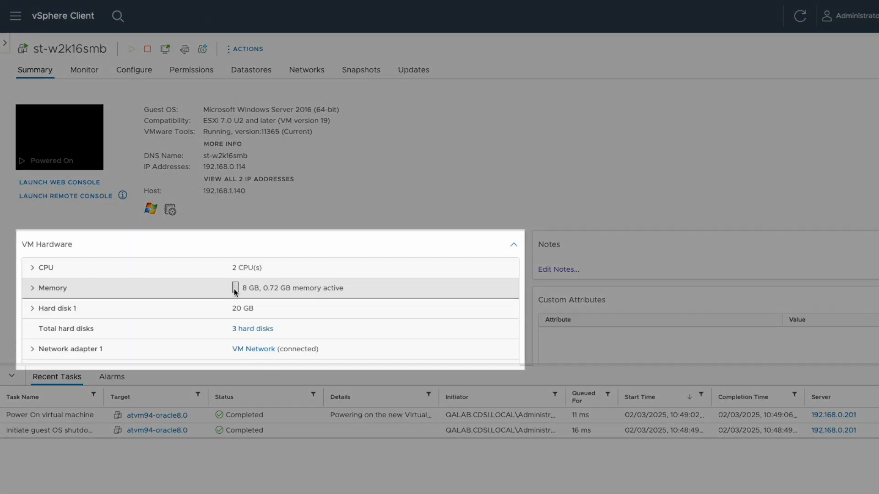
- Review the VM hardware of st-w2k16smb and the list of its three hard disks in the VM settings
scroll(235, 290, down, 2)
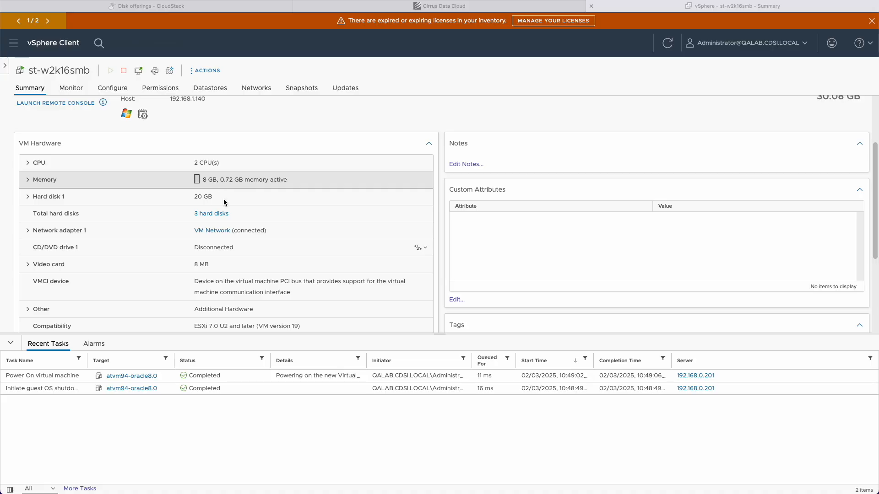
click(212, 215)
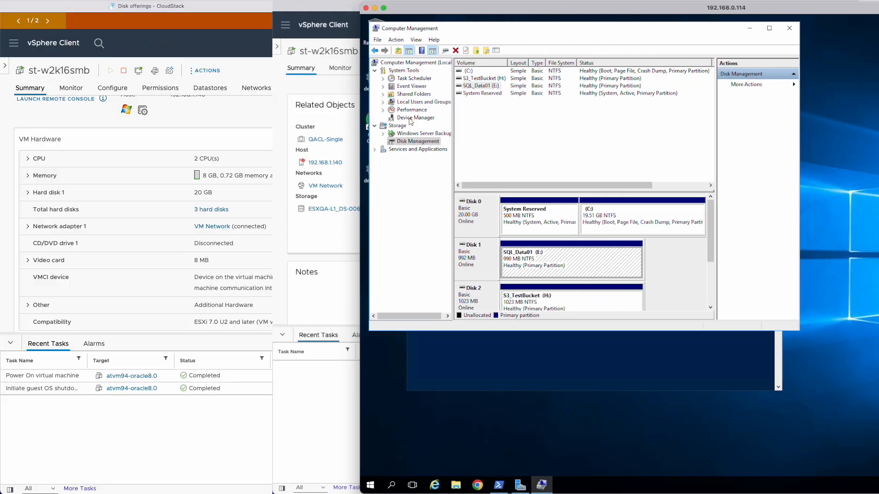
click(412, 118)
click(467, 180)
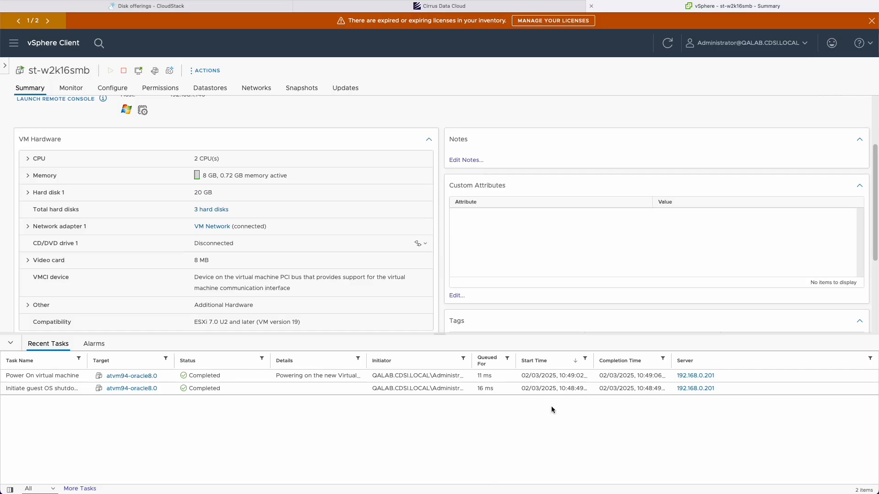
scroll(267, 303, down, 5)
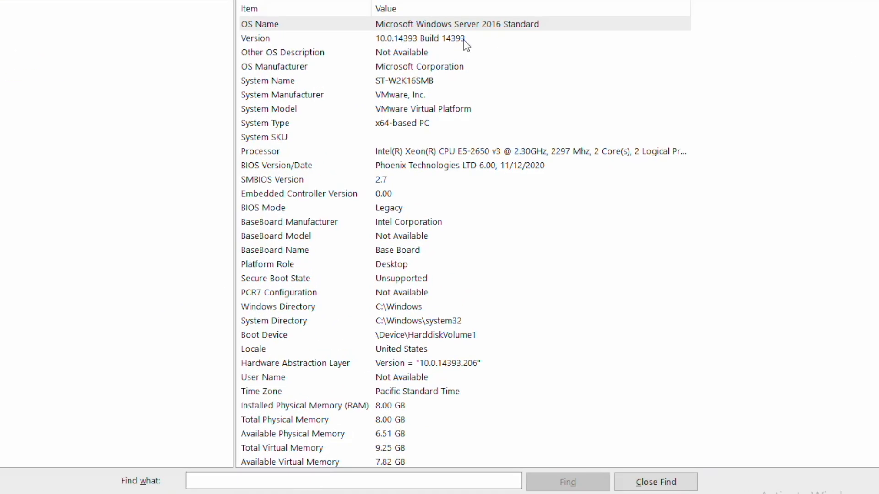
- In the Windows remote session, inspect the system manufacturer in System Information and the device properties of Disk 1 and Disk 2
click(411, 141)
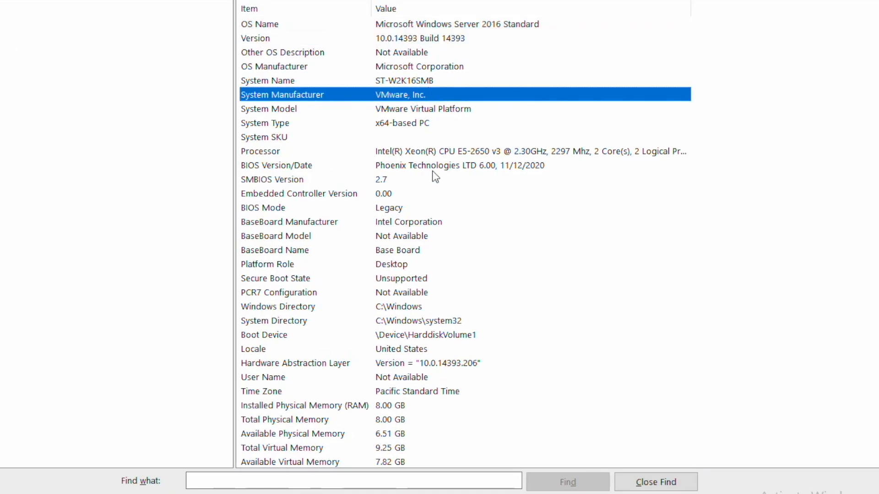
click(422, 154)
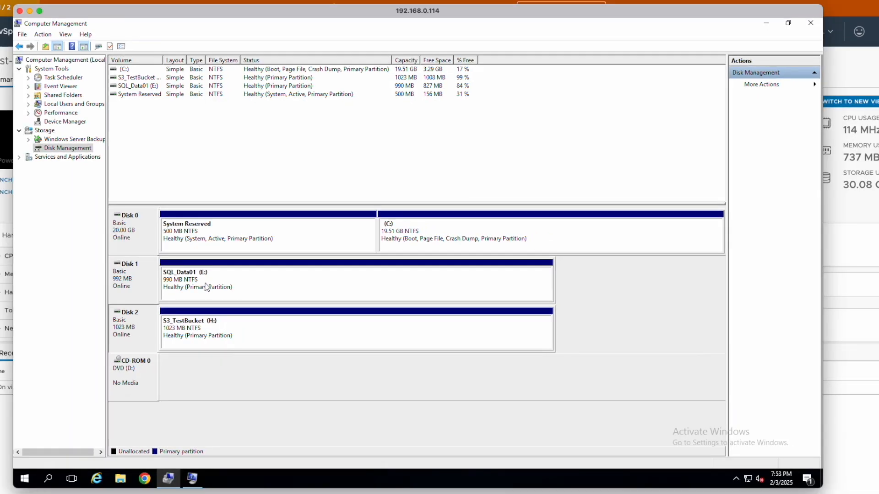
right_click(78, 318)
click(149, 493)
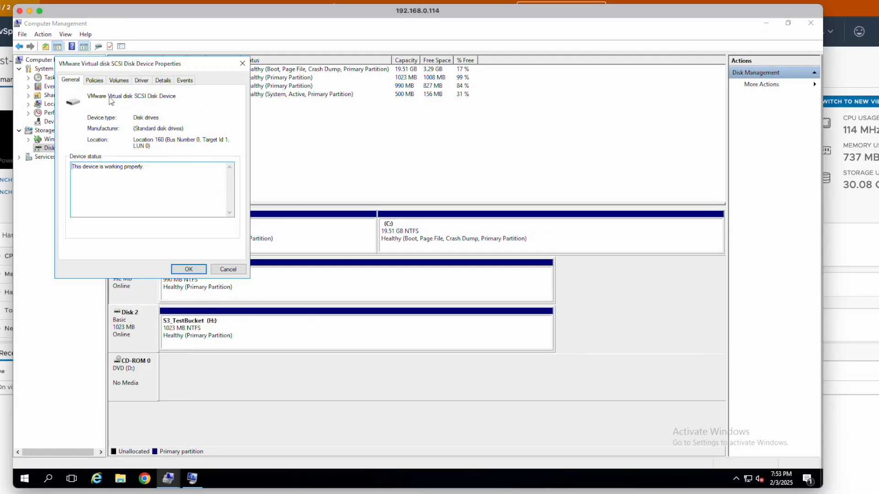
key(Escape)
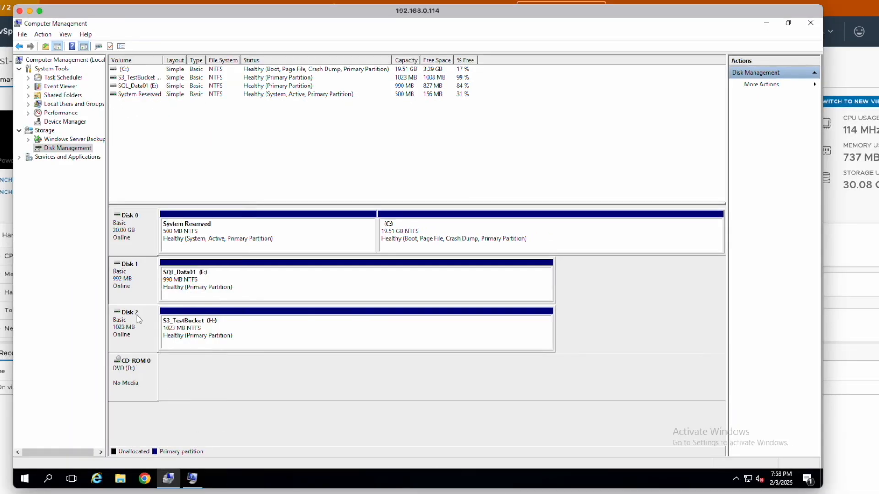
right_click(136, 315)
click(166, 406)
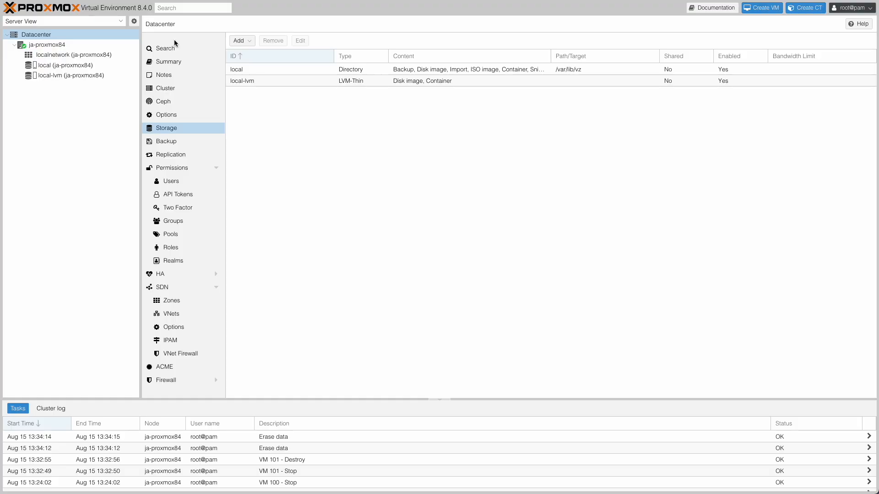
- Switch to Proxmox and inspect the ja-proxmox84 node, its local and local-lvm storages, and its localnetwork zone
click(81, 44)
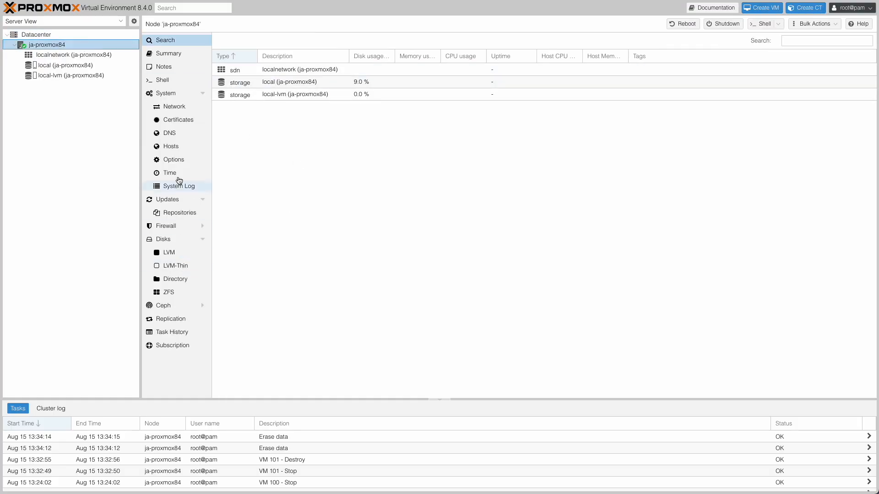
double_click(273, 82)
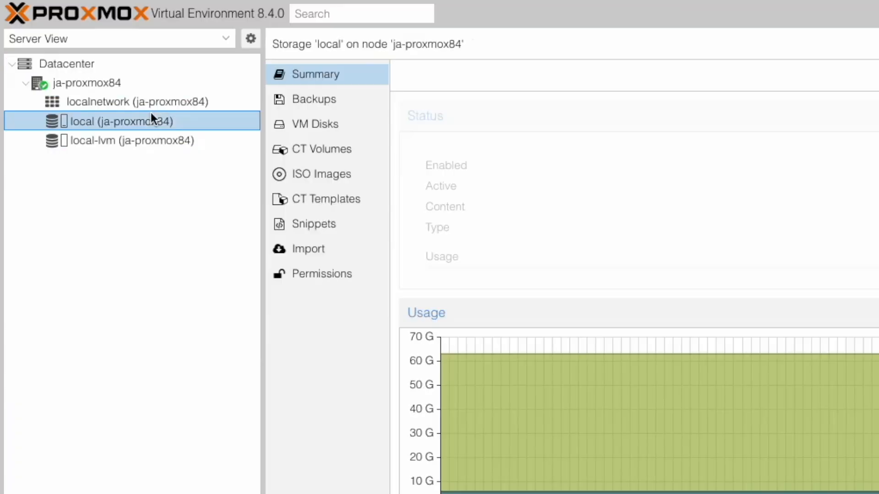
click(53, 73)
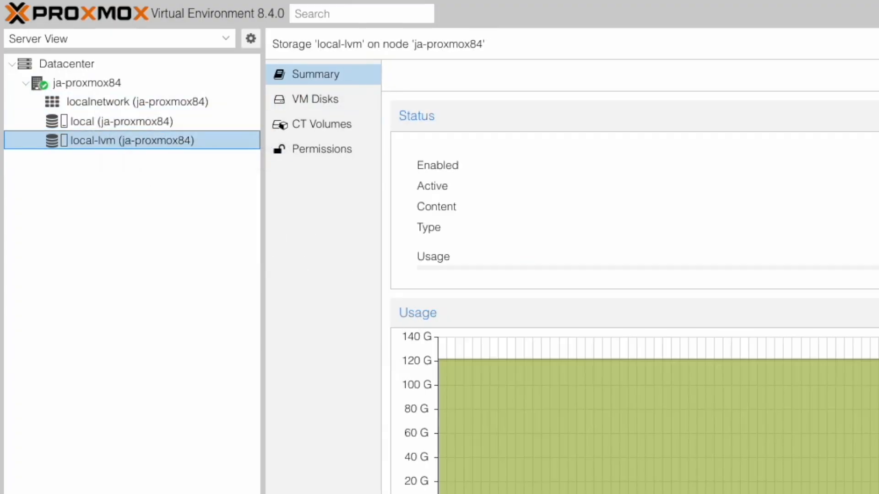
click(180, 105)
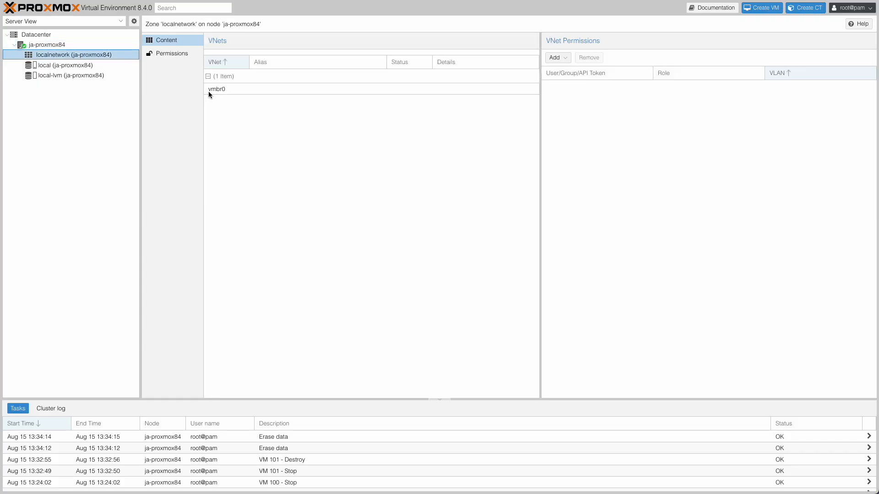
click(83, 44)
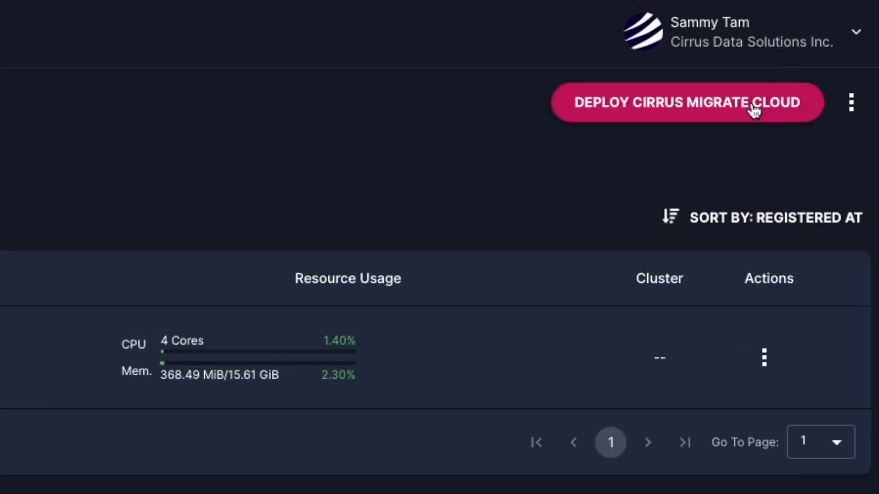
- In Cirrus Data Cloud, open the Cirrus Migrate Cloud deployment instructions and copy the Windows install command
click(754, 109)
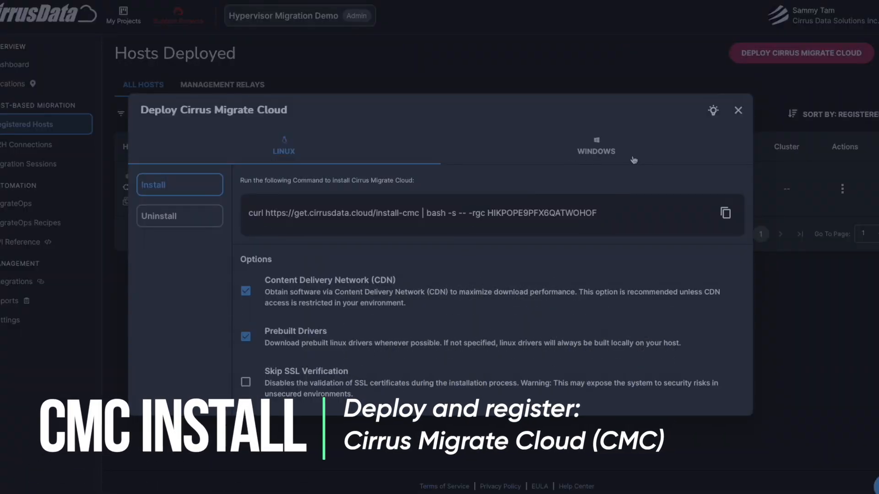
click(633, 160)
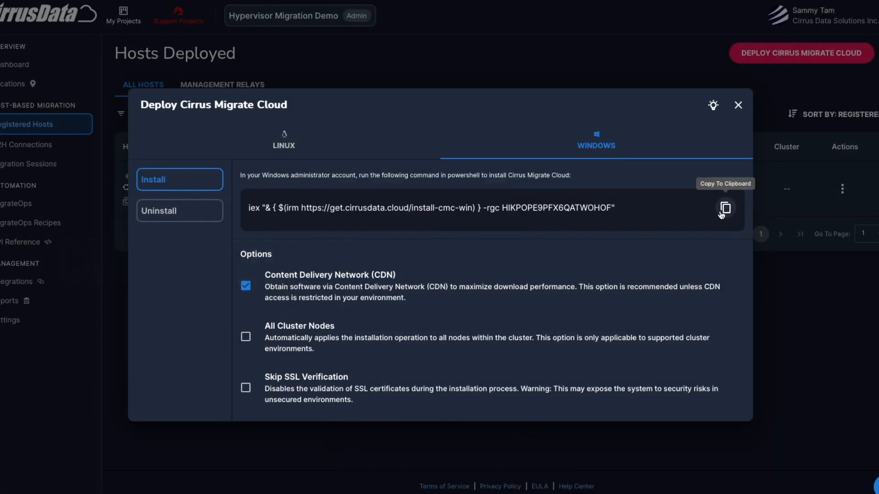
click(725, 209)
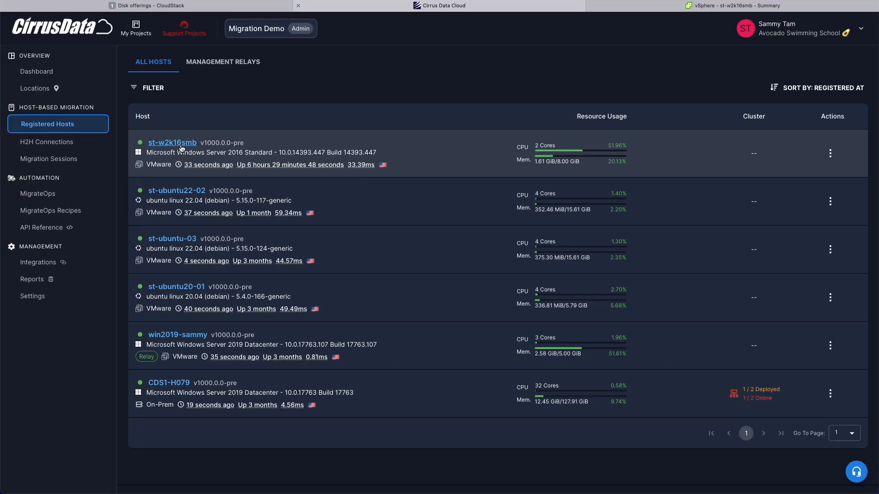
- Open the registered host st-w2k16smb and examine the file systems on its three storage devices
click(308, 172)
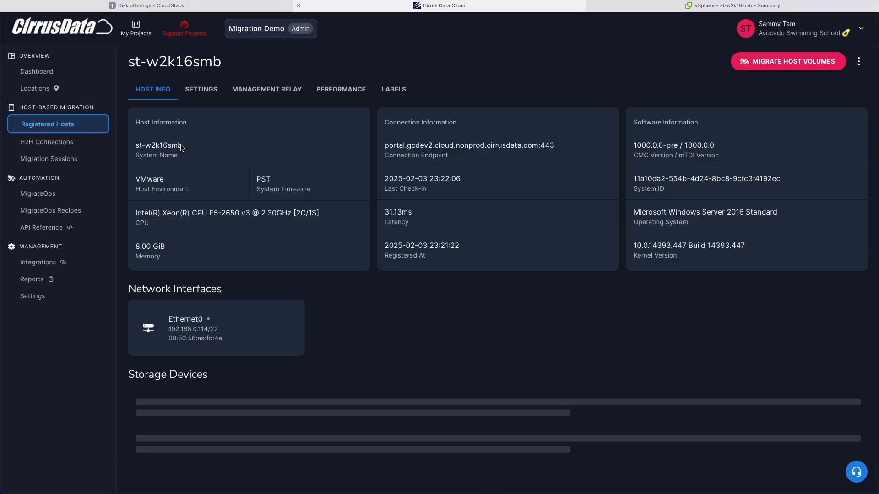
scroll(580, 311, down, 3)
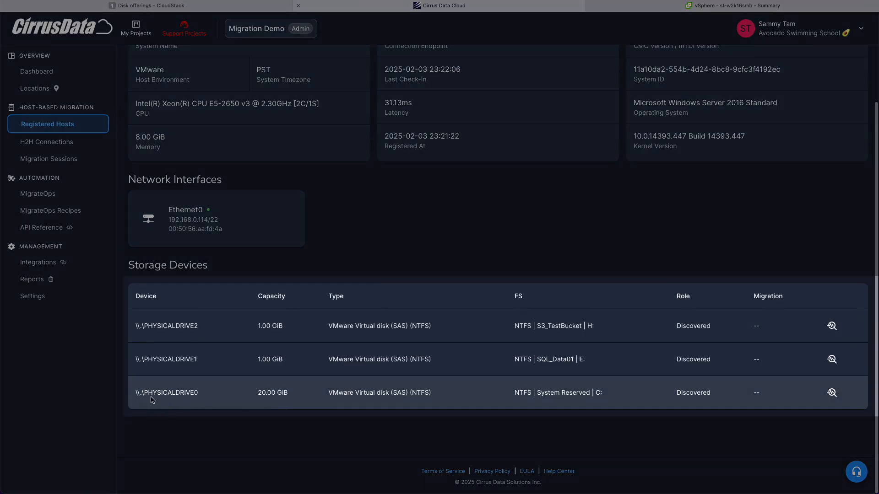
drag(515, 395, 620, 390)
click(603, 361)
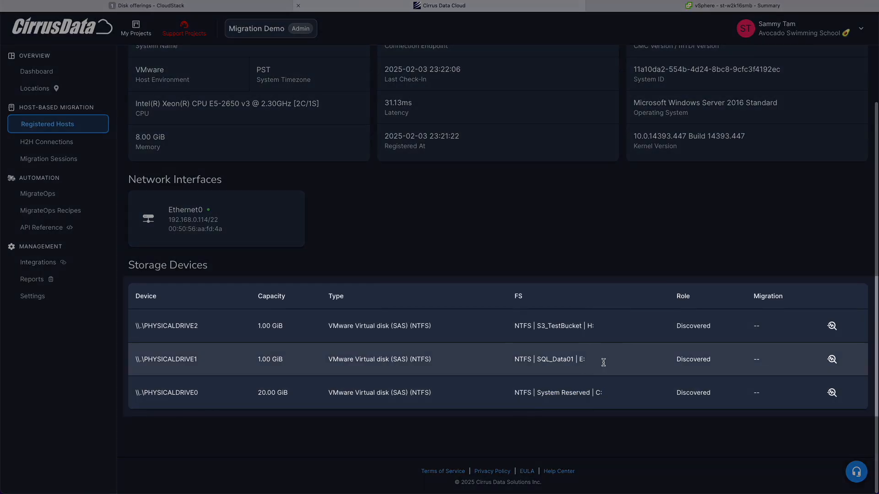
double_click(555, 359)
double_click(564, 325)
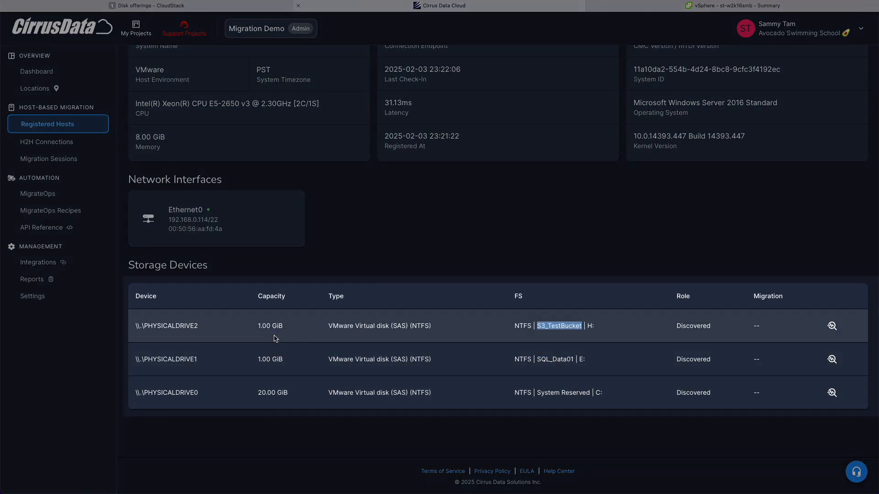
click(351, 380)
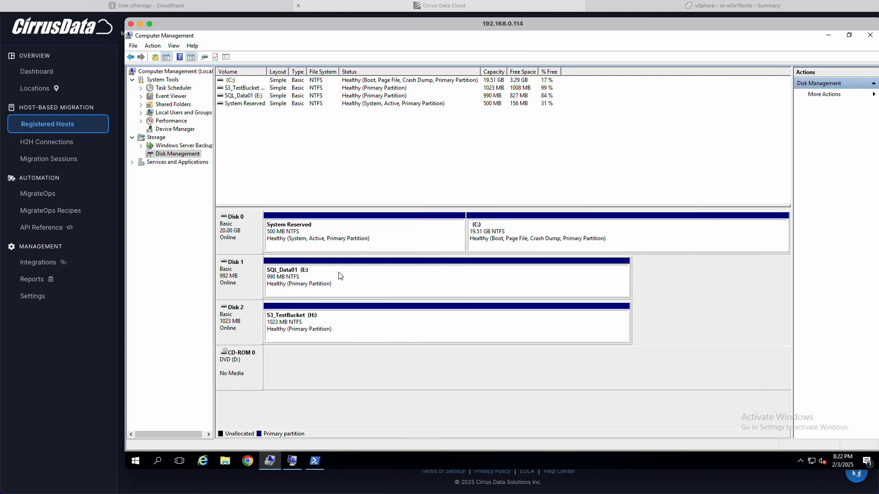
right_click(249, 285)
click(271, 372)
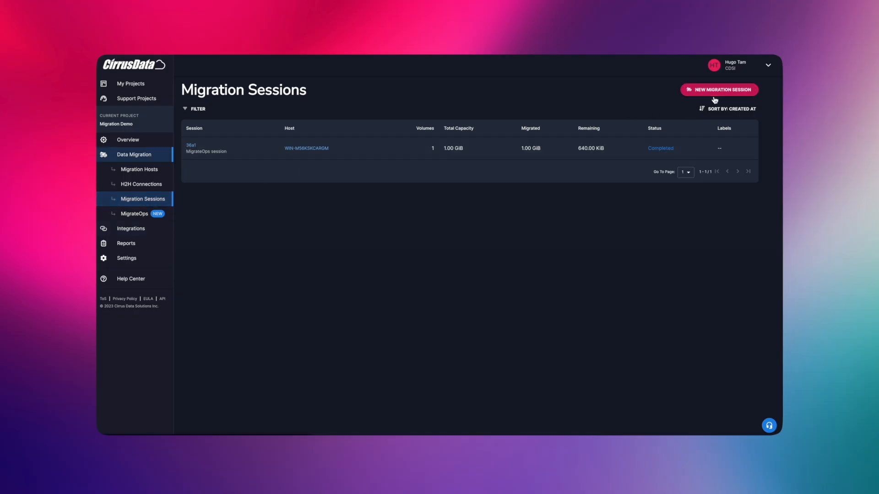
- Start a new migration session using Local Migration and select Migrate Data Volumes Only
click(715, 92)
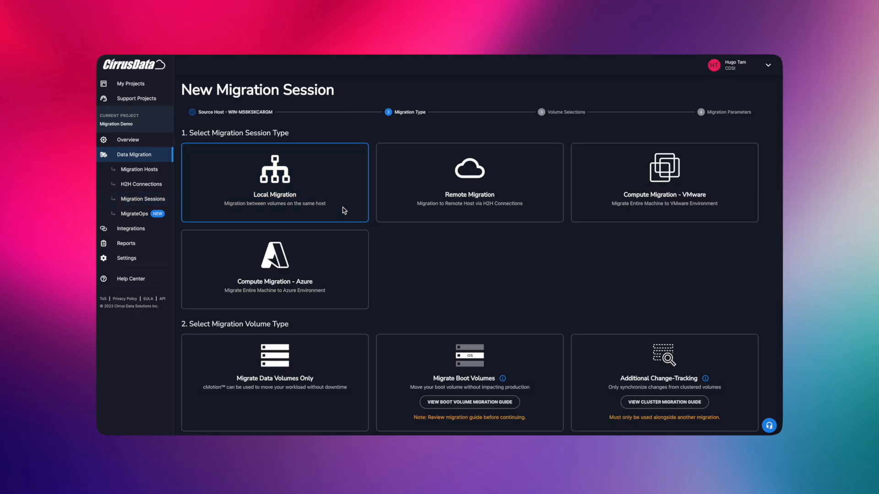
click(328, 360)
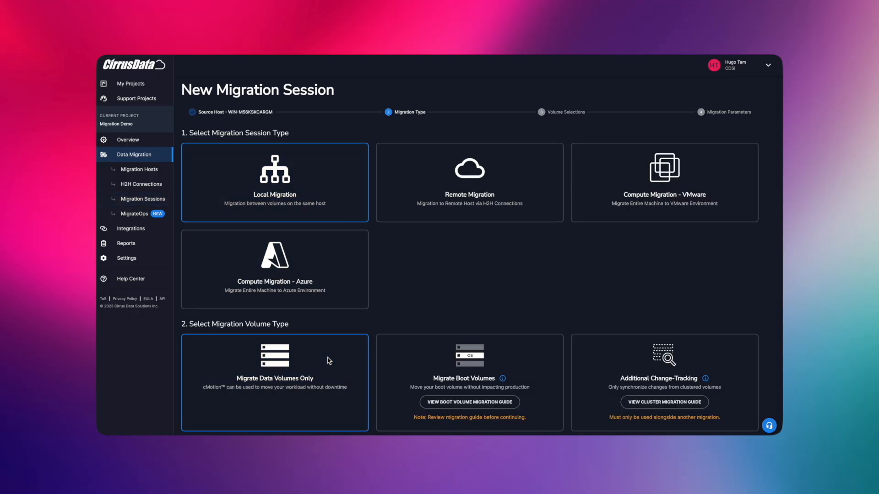
scroll(328, 359, down, 1)
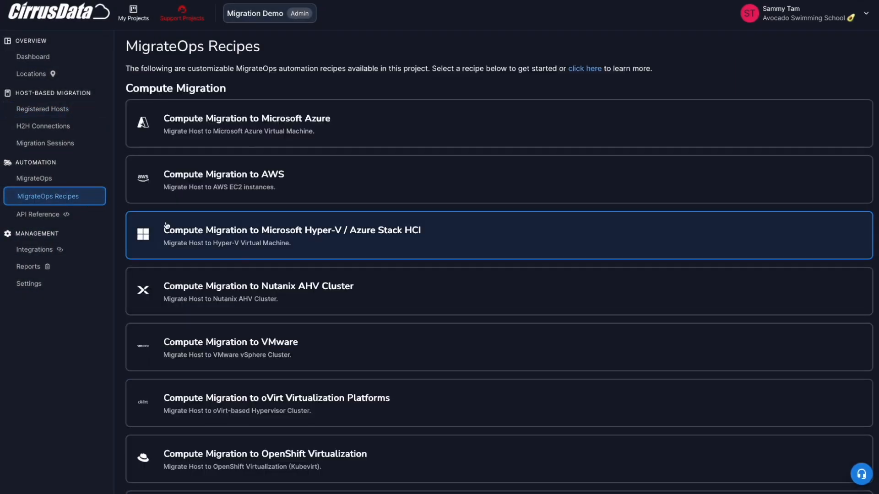
- Open the Compute Migration to Proxmox VE recipe and review its operation and config fields
scroll(462, 270, down, 9)
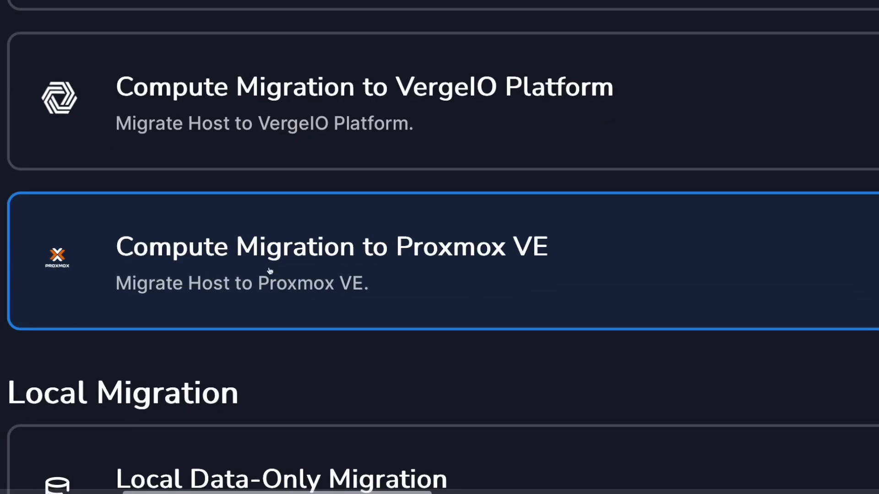
click(402, 250)
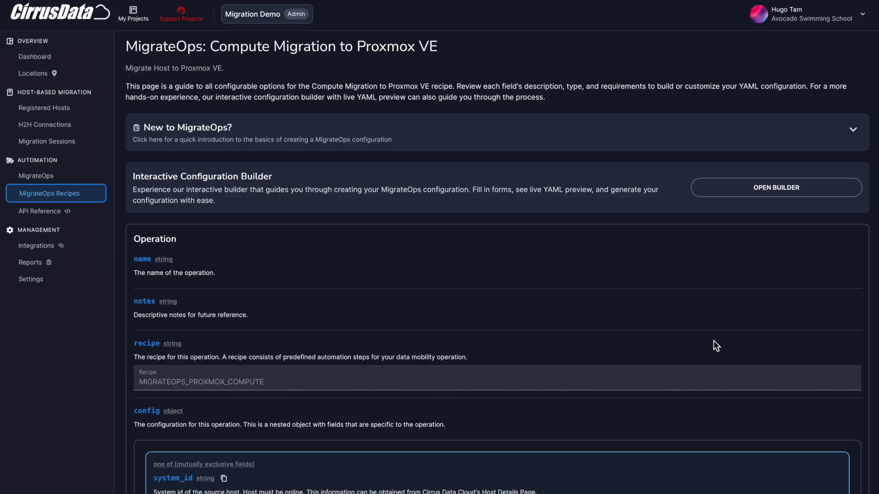
scroll(713, 341, down, 14)
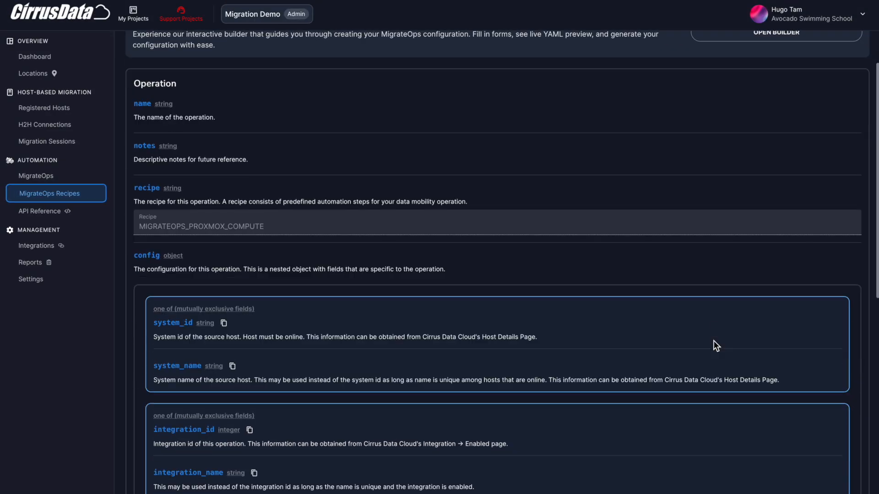
scroll(713, 341, down, 4)
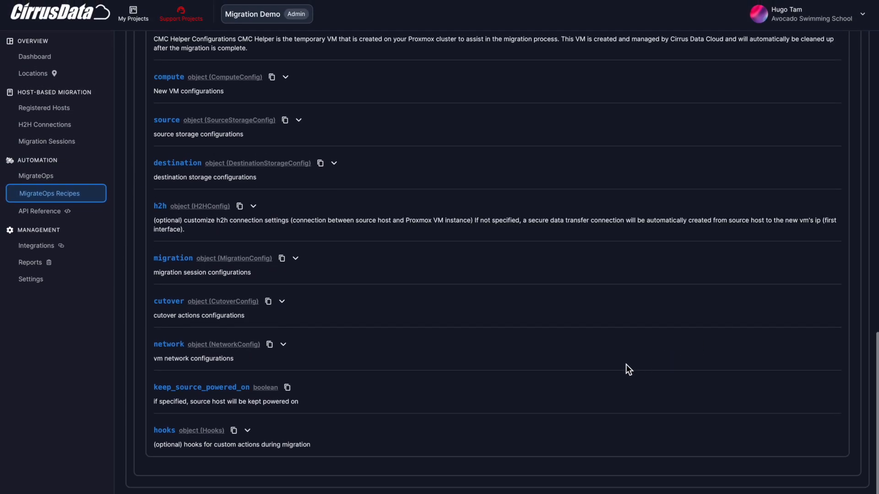
scroll(341, 223, up, 5)
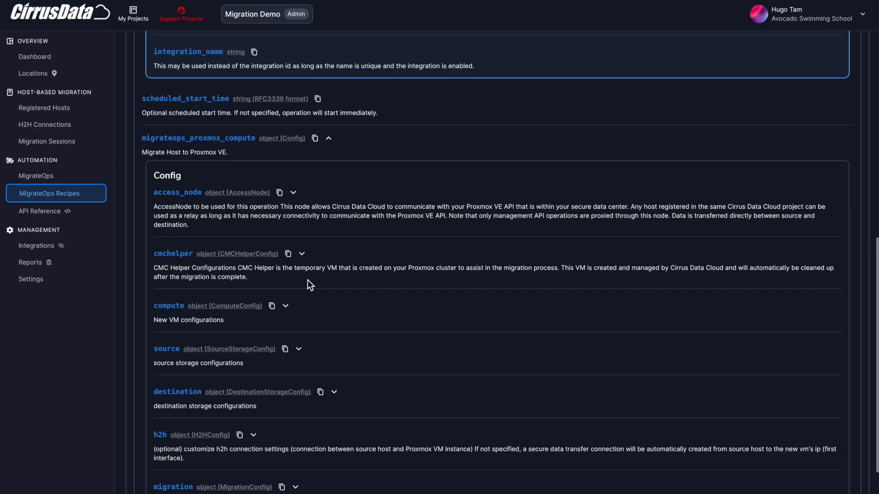
- Expand the recipe's compute configuration and examine the new VM options, including vm_name
click(285, 306)
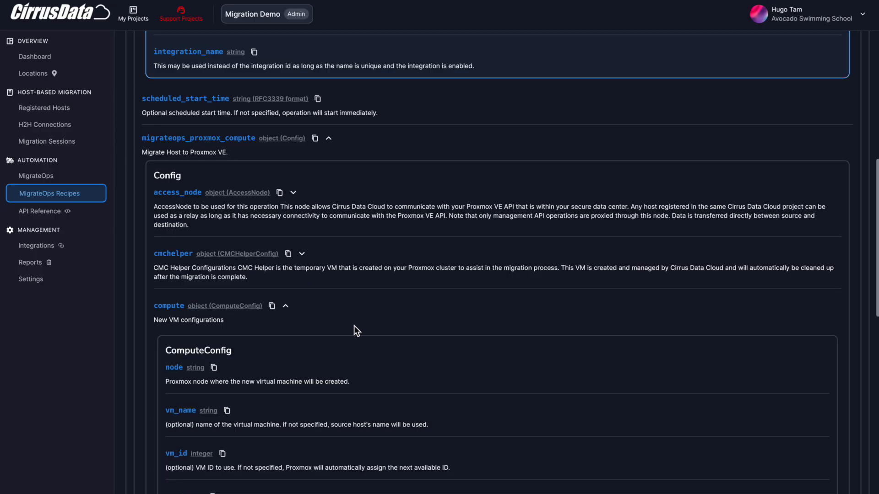
scroll(355, 327, down, 5)
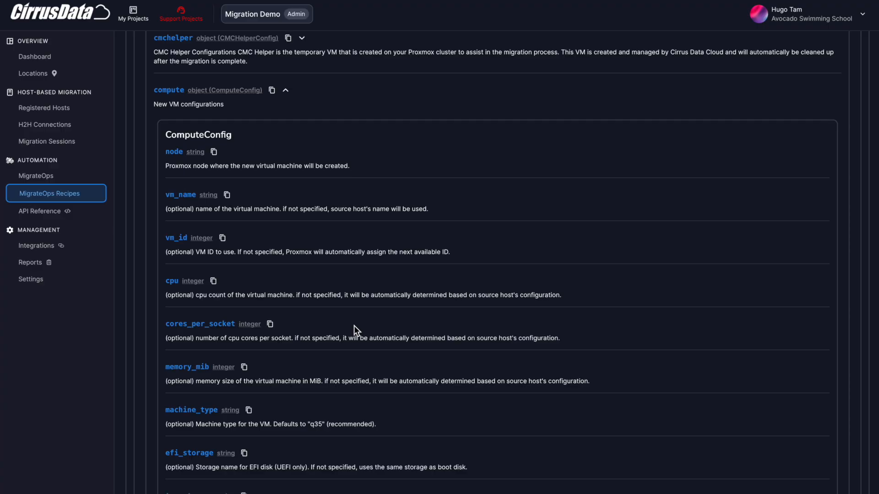
scroll(354, 325, down, 1)
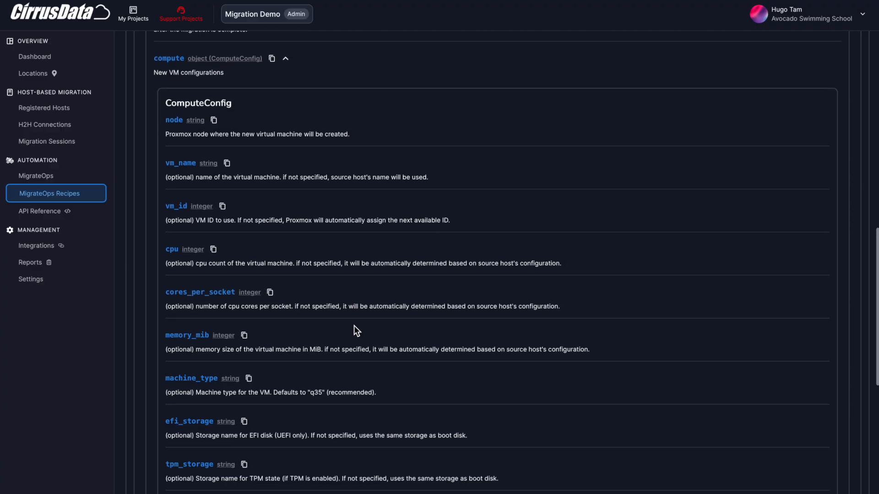
drag(167, 166, 193, 165)
click(342, 219)
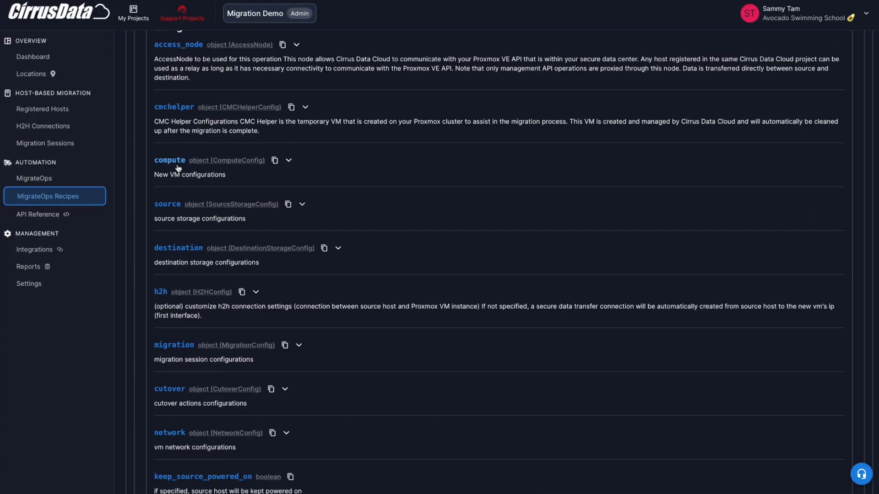
click(179, 117)
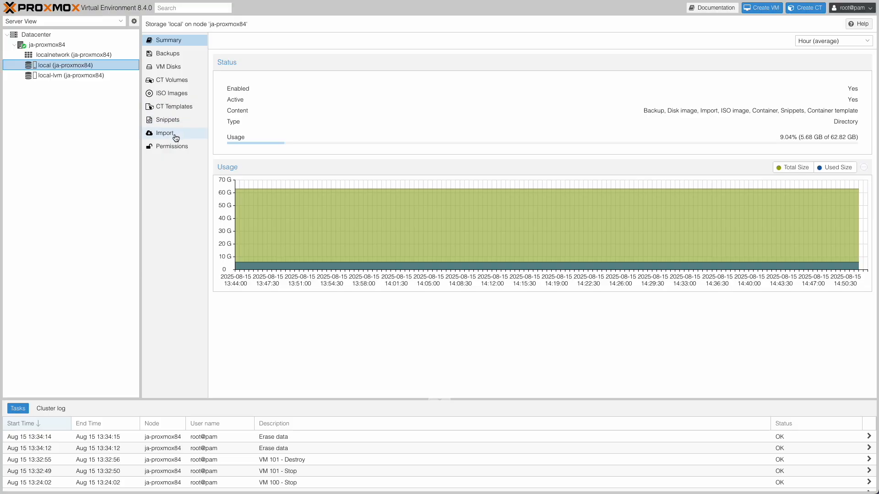
click(175, 135)
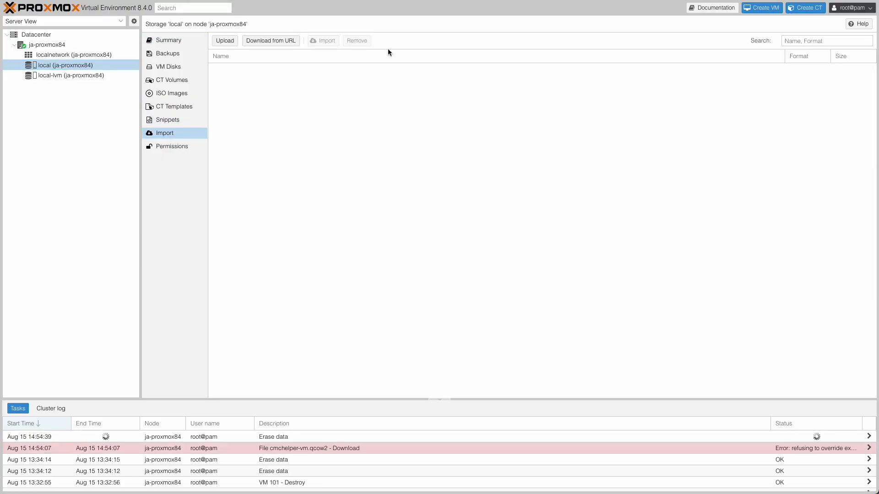
click(271, 40)
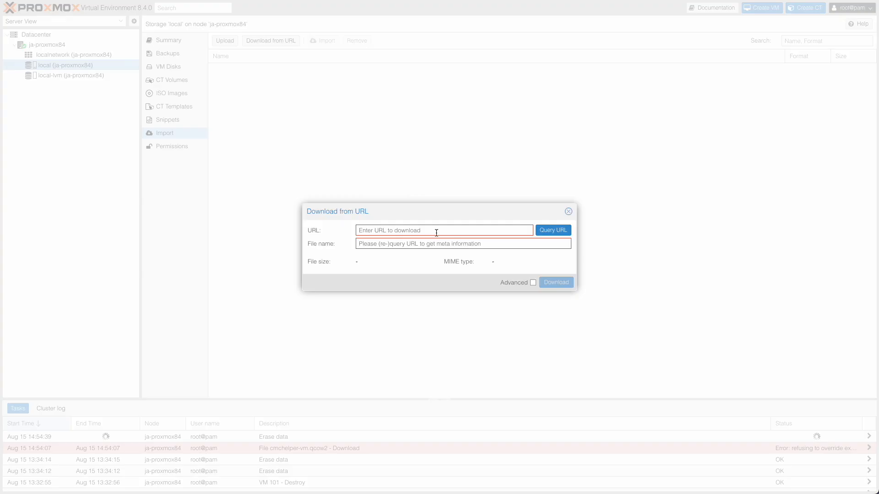
text(https://get.cirrusdata.cloud/downloads/proxmox/cmchelper-vm.qcow2)
click(502, 243)
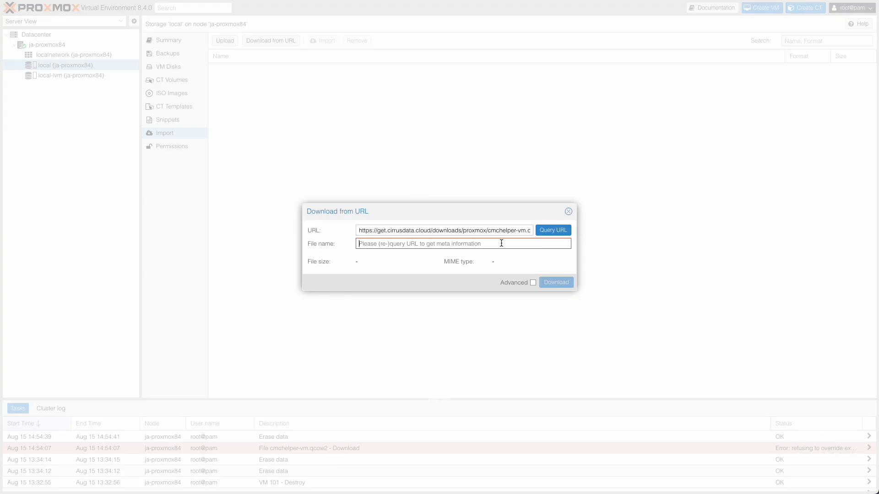
click(556, 283)
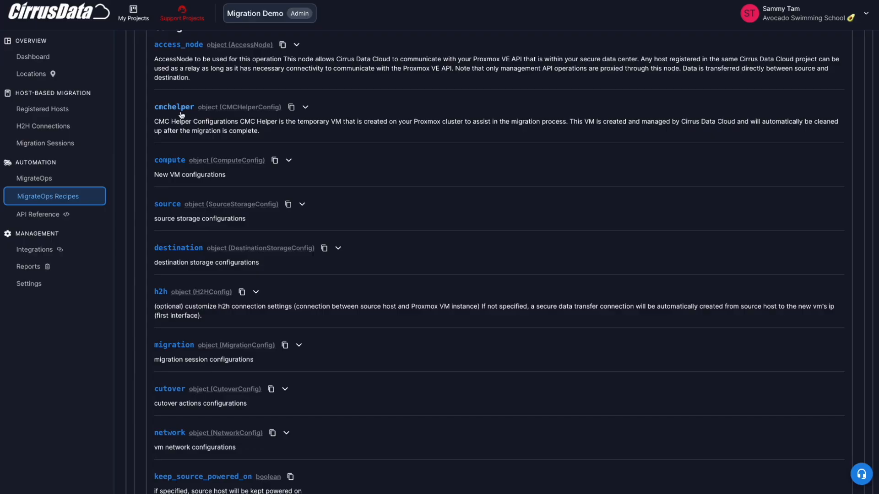
- Examine the recipe's helper image and network options alongside the imported image and the localnetwork zone in Proxmox VE
click(181, 110)
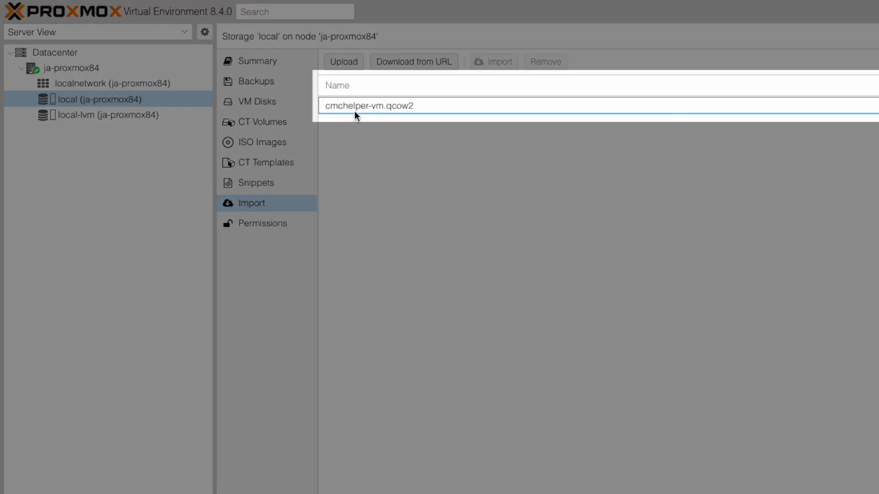
click(431, 109)
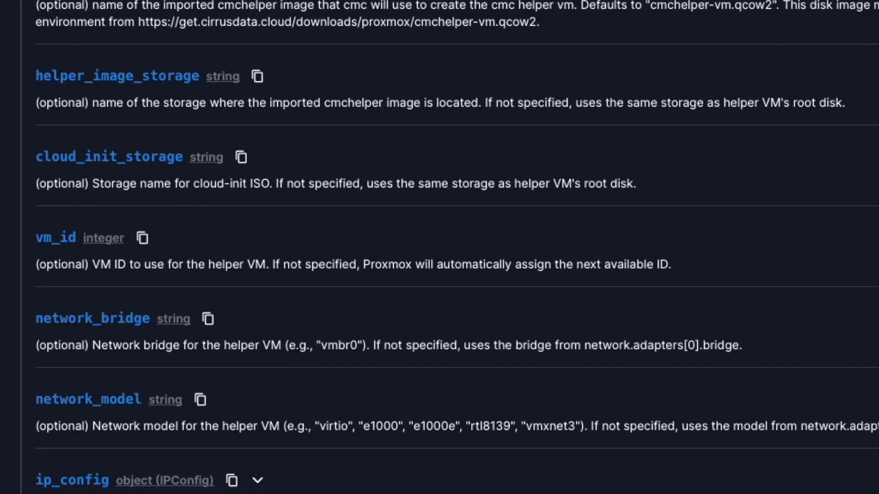
scroll(173, 219, down, 3)
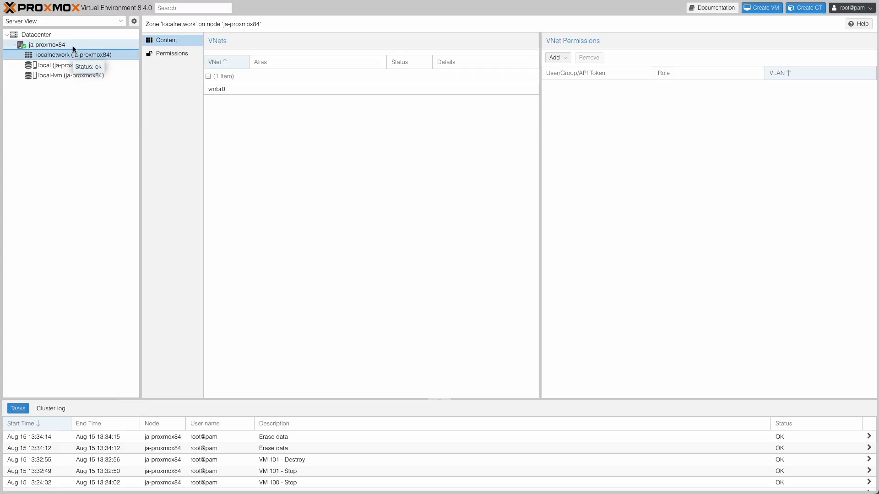
click(72, 46)
click(82, 54)
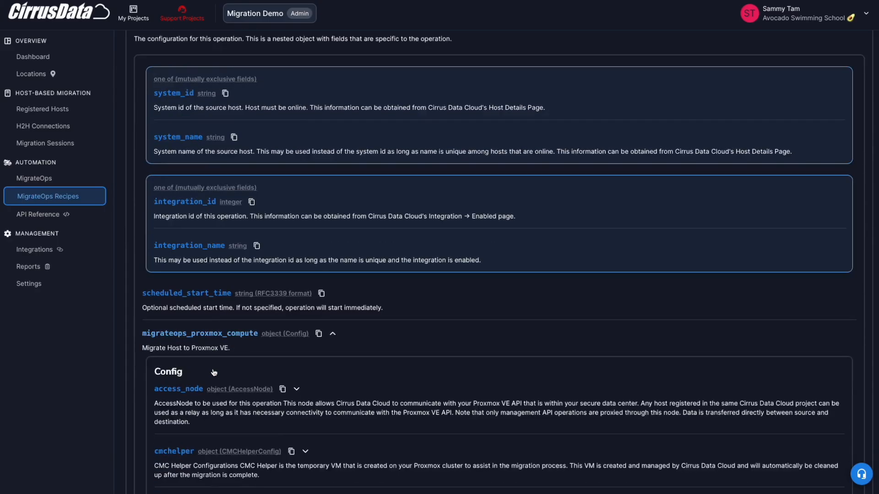
scroll(210, 316, down, 8)
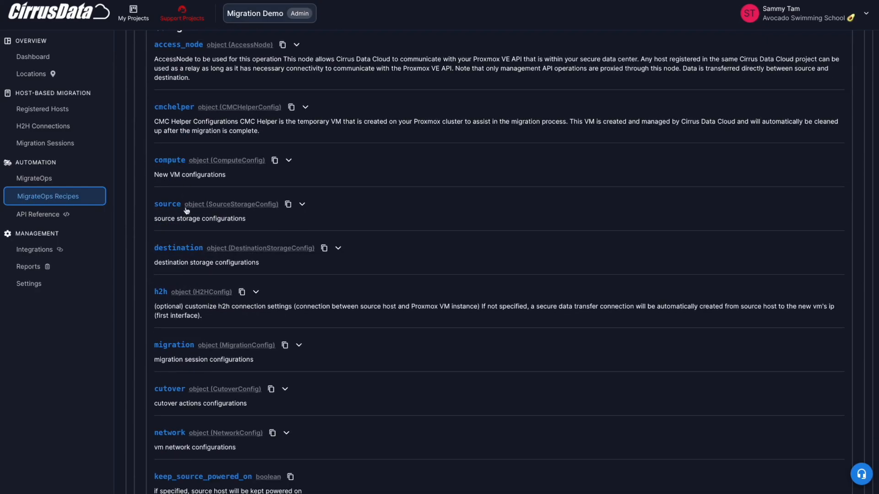
- Expand the recipe's cmchelper configuration and examine the helper VM options through scsi_controller
click(182, 115)
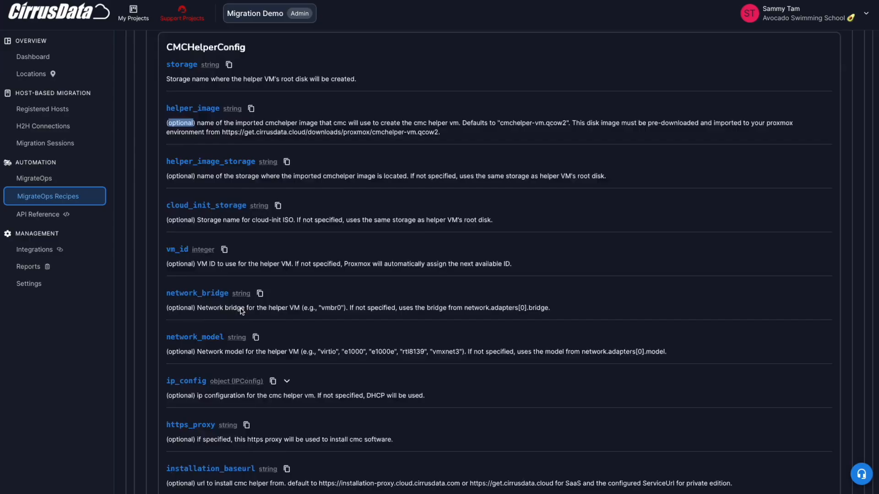
scroll(242, 311, down, 5)
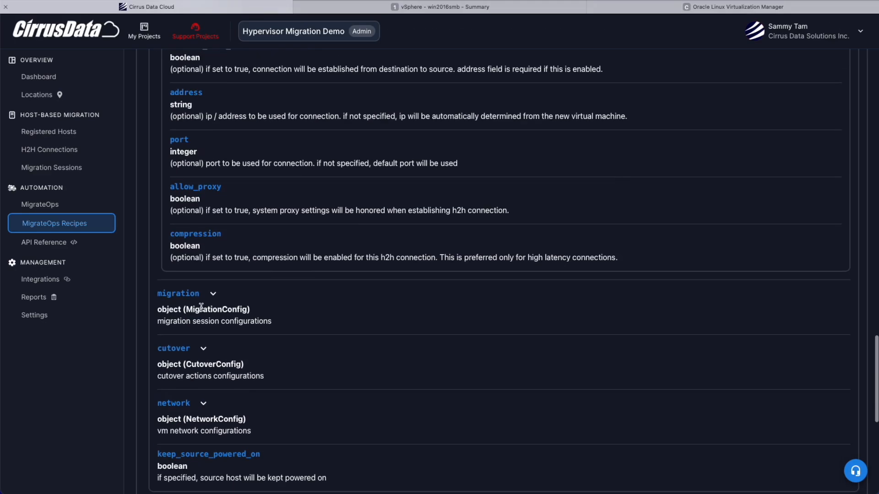
click(209, 297)
scroll(208, 302, down, 5)
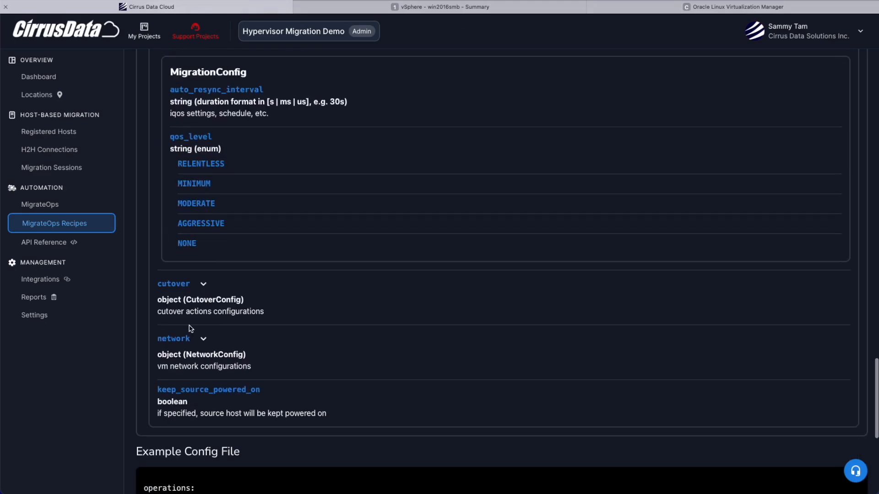
- Expand the recipe's cutover configuration and open the host actions under stop_applications
click(176, 282)
scroll(240, 297, down, 5)
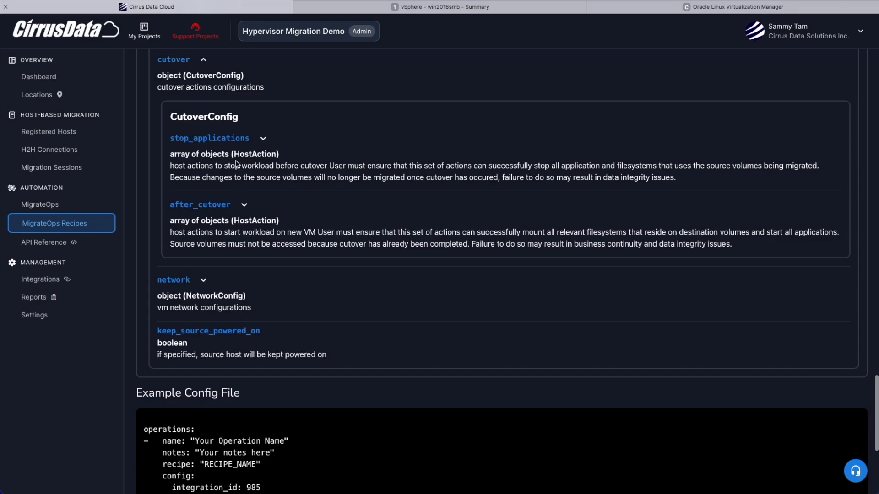
click(246, 142)
scroll(252, 281, down, 4)
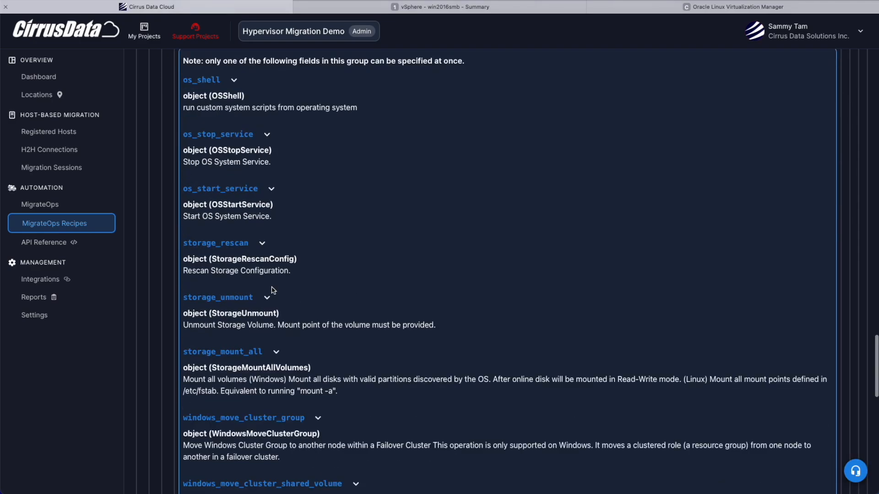
- Examine the available cutover host actions, including the script, timeout and user fields of os_shell
scroll(269, 302, up, 1)
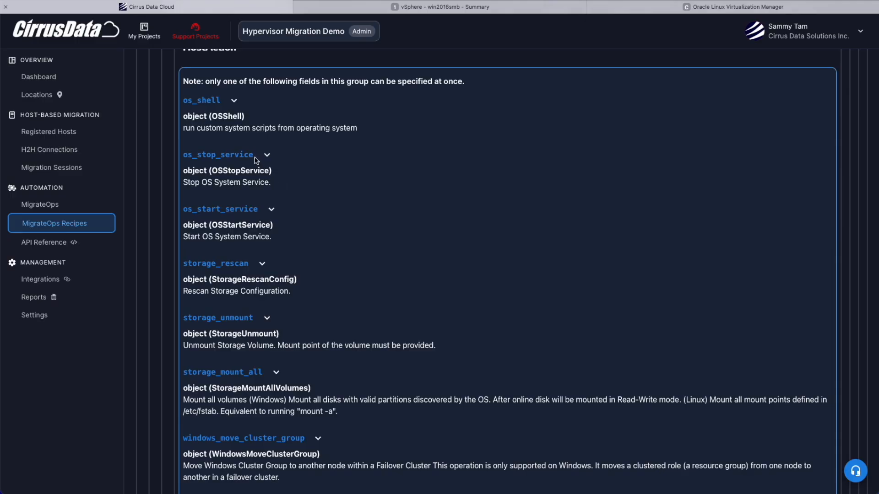
scroll(256, 257, down, 3)
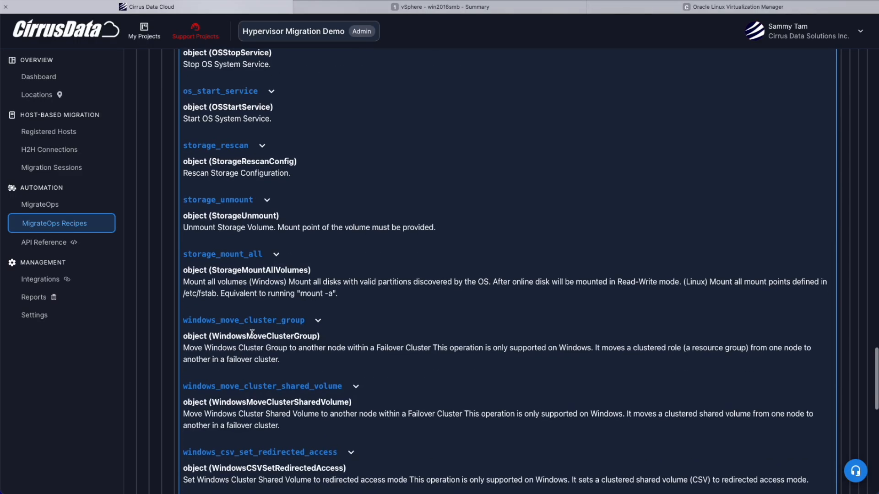
scroll(252, 332, up, 5)
click(229, 155)
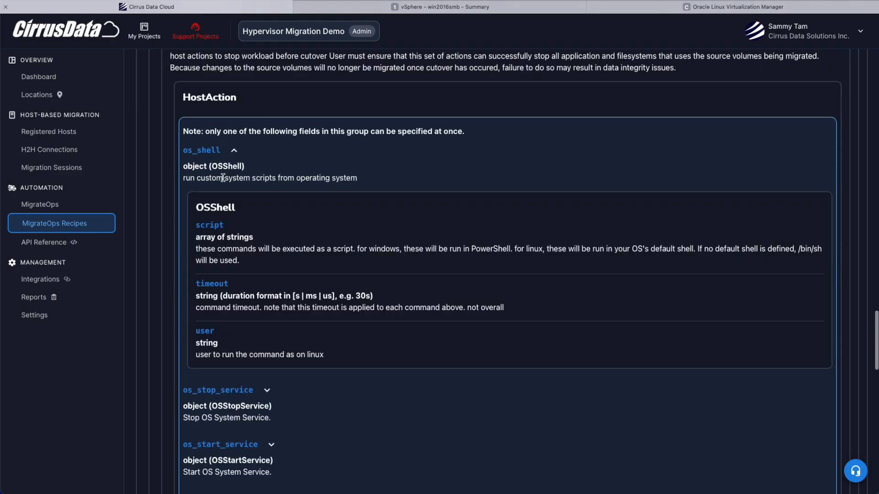
click(234, 151)
scroll(245, 288, down, 2)
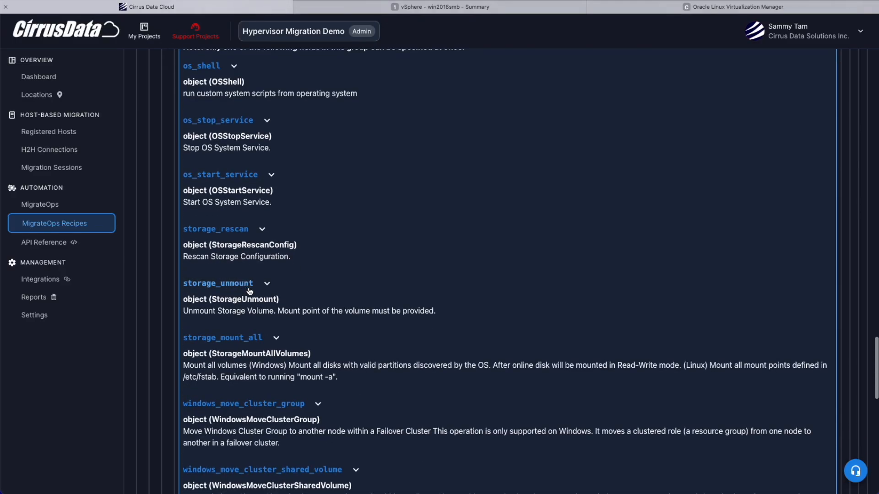
scroll(265, 347, down, 2)
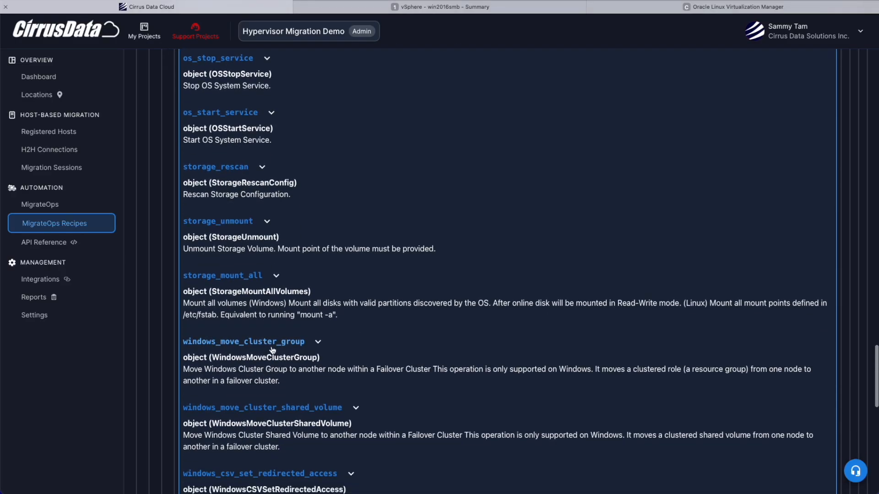
scroll(272, 350, down, 1)
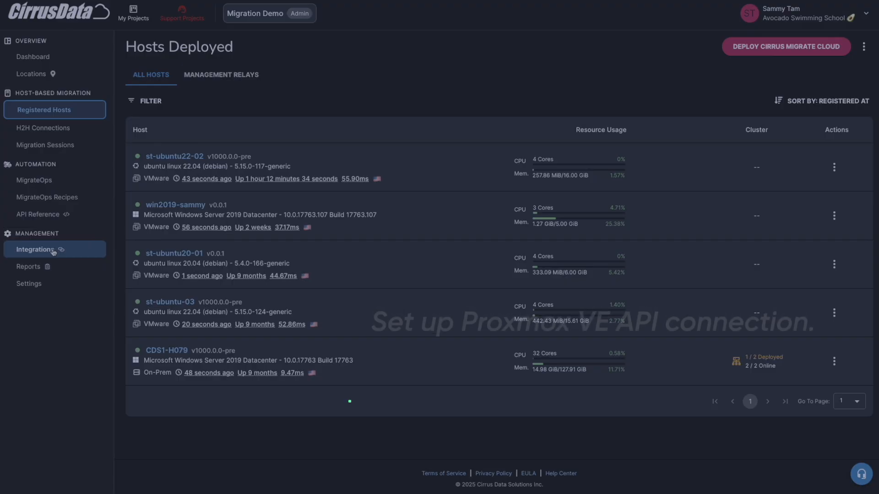
- Find Proxmox VE among the available integrations and start adding it to the project
click(53, 251)
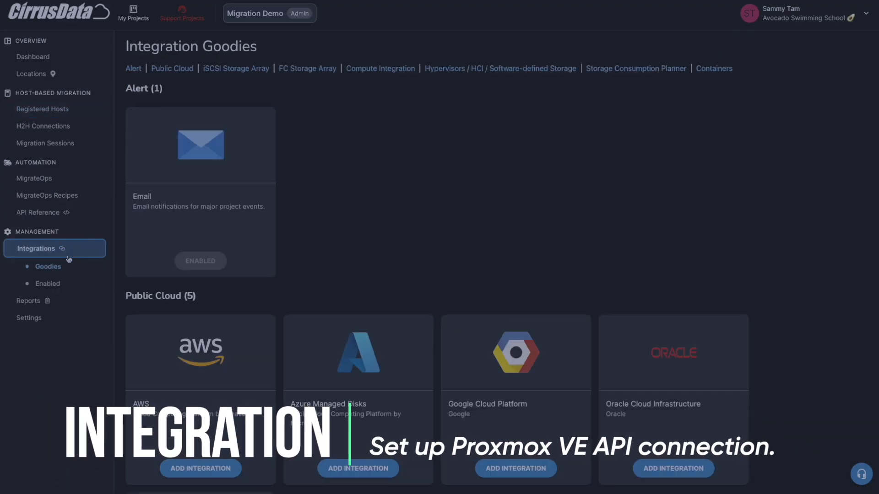
scroll(402, 272, down, 10)
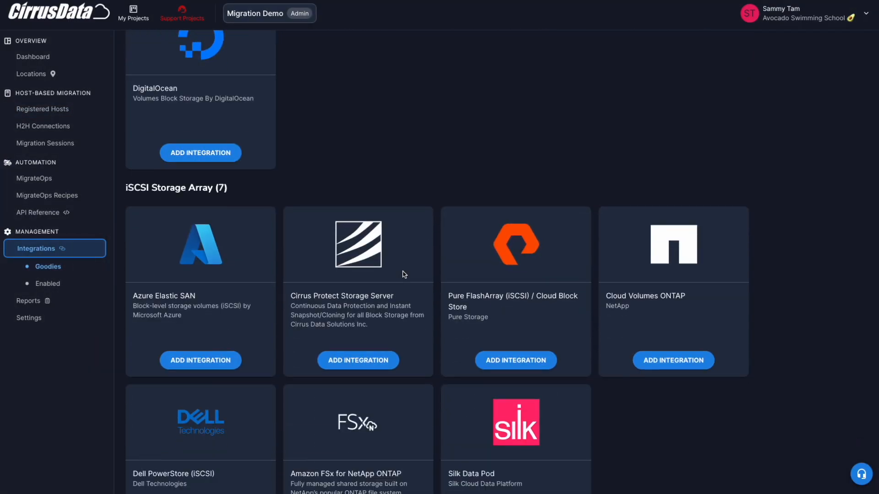
scroll(405, 275, down, 15)
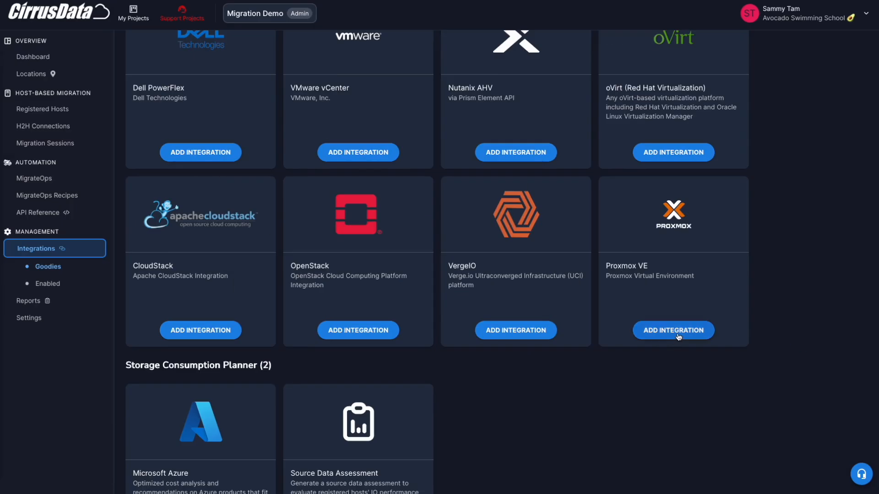
click(647, 435)
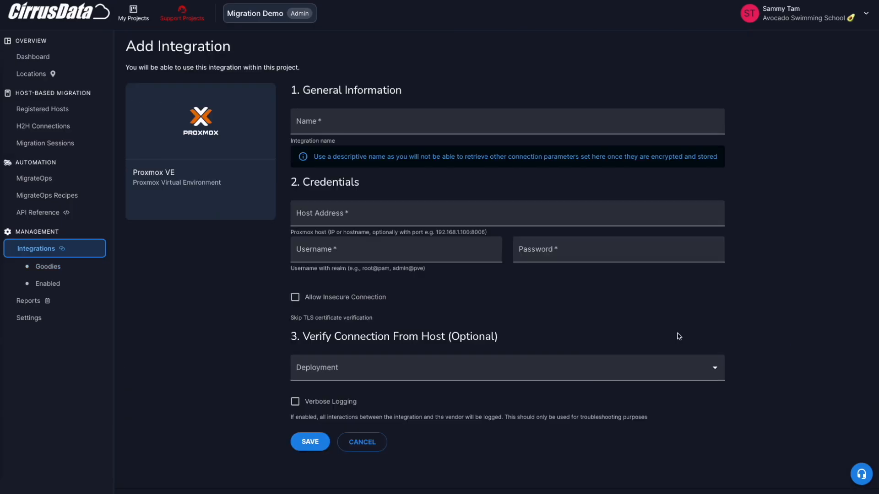
- Name the Proxmox VE integration ja-proxmox84 and set its host address to 192.168.3.184:8006
click(328, 117)
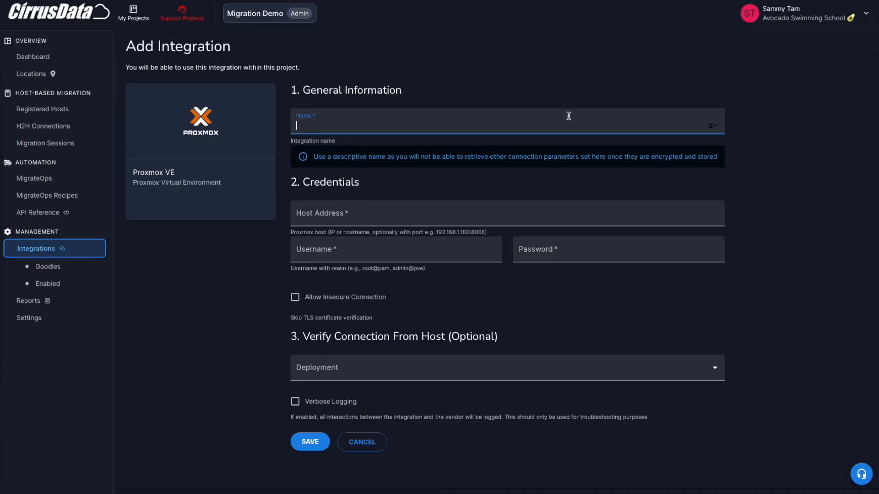
text(ja-proxmox84)
key(Tab)
text(192.16)
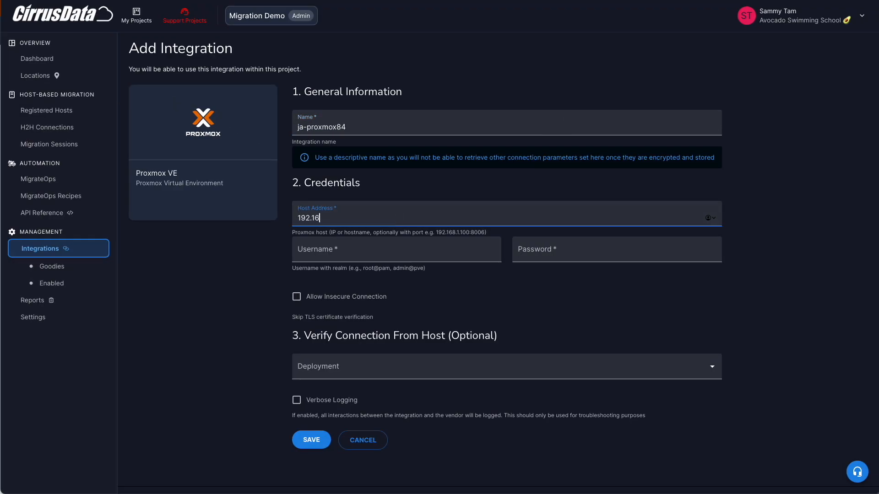
text(8.3.184:7006)
- Enter the username root@pam and the account password, allow insecure connections, and save the Proxmox VE integration
key(Tab)
text(root@pam)
key(Tab)
text(proxmox)
key(ctrl+v)
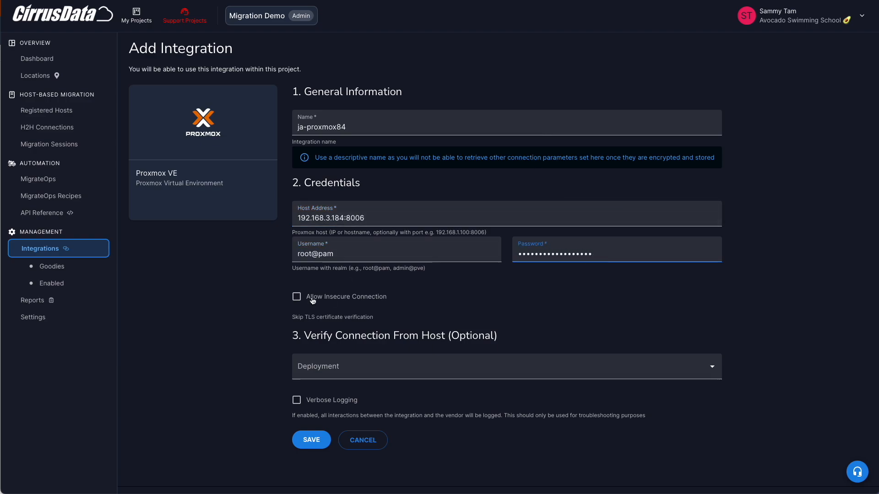
click(310, 298)
click(311, 440)
- Open the registered host st-w2k16smb, examine its host information and storage devices, and return to the registered hosts
scroll(349, 363, down, 5)
scroll(349, 363, down, 10)
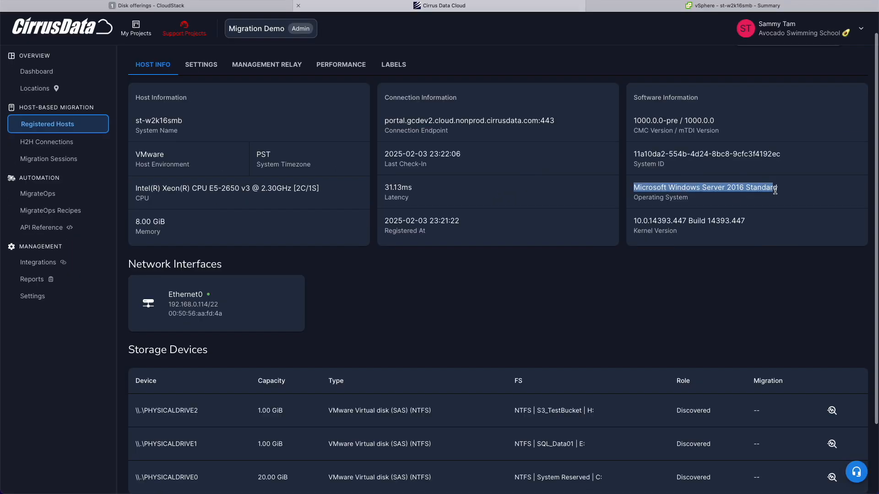
click(580, 311)
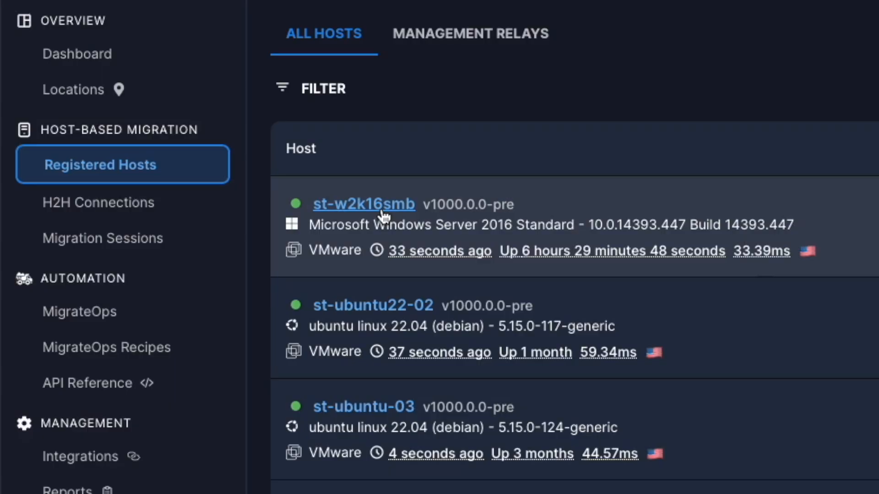
click(383, 215)
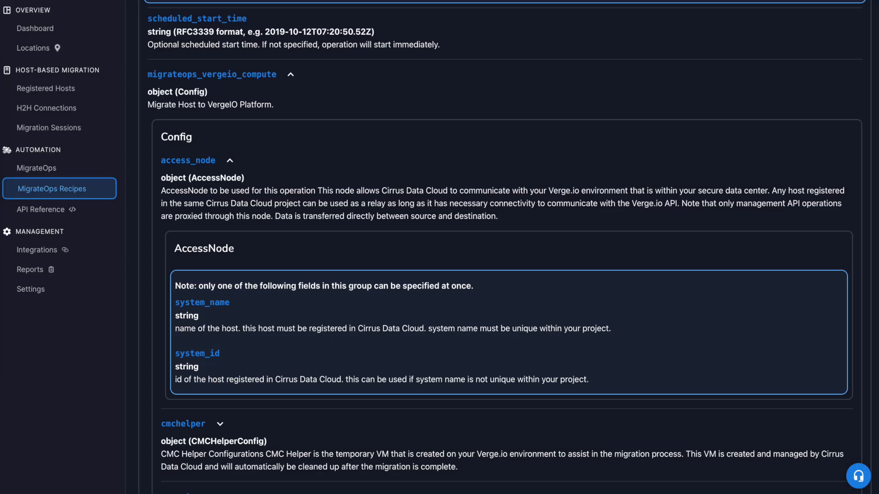
click(46, 89)
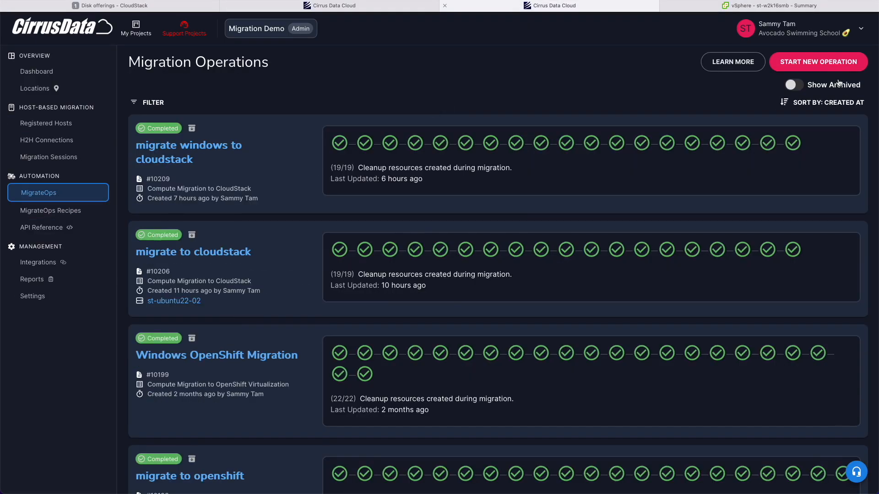
- Start a new MigrateOps operation and open the editor for entering its YAML configuration manually
click(819, 61)
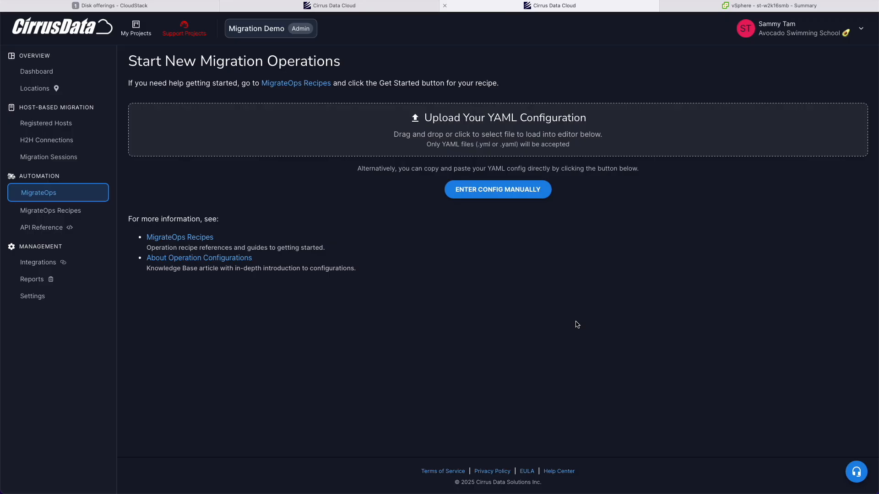
click(479, 189)
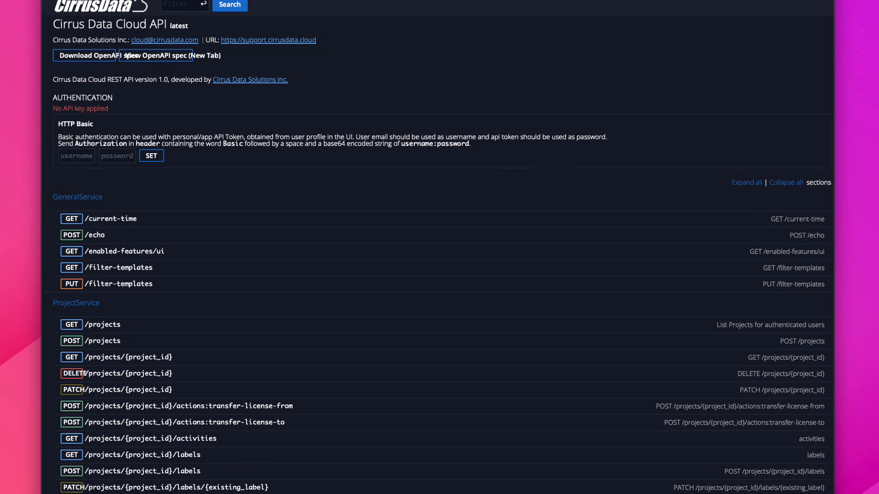
scroll(439, 247, down, 4)
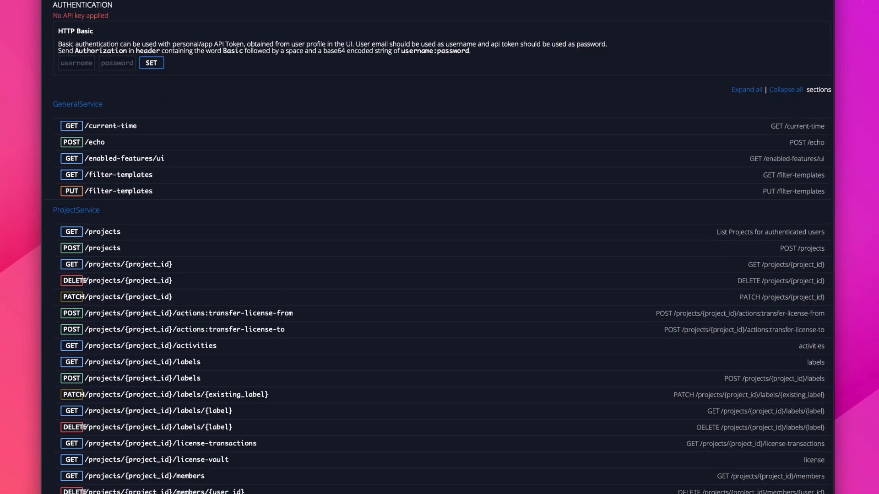
- Examine the API reference services and the full configuration in proxmox_compute_migration.yaml
scroll(439, 247, down, 3)
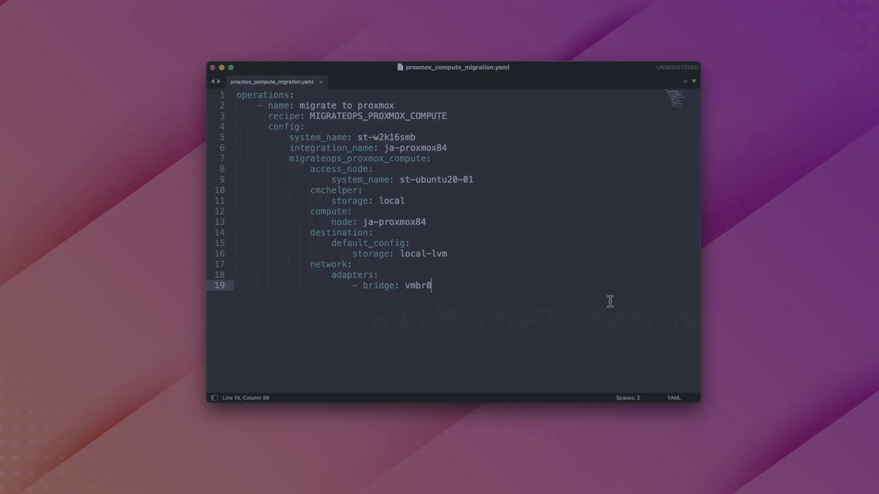
drag(608, 300, 210, 116)
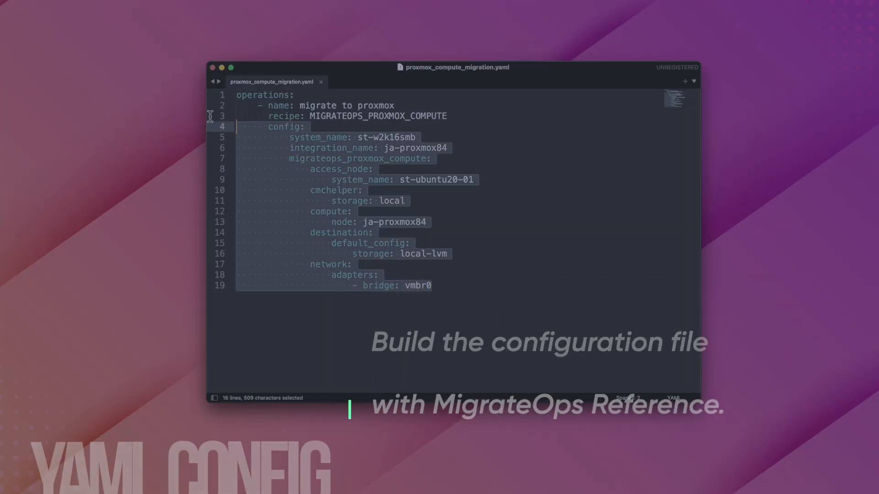
click(511, 243)
click(500, 290)
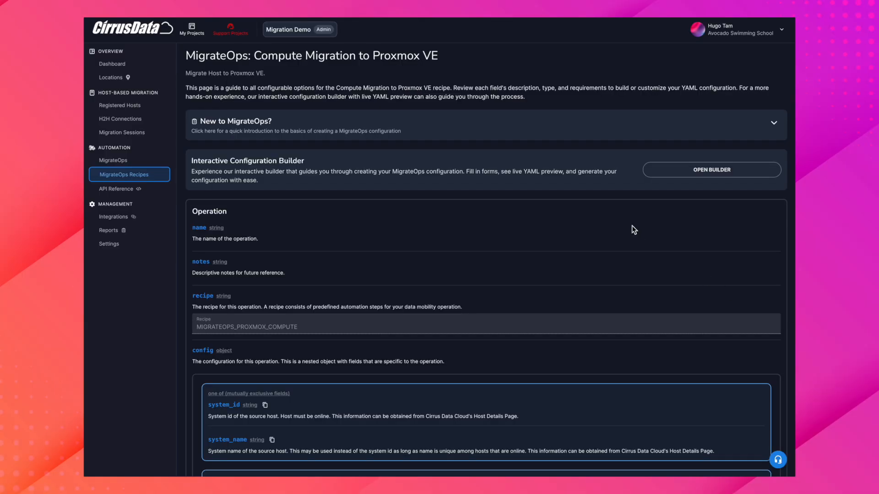
- Open the interactive builder for the Proxmox VE compute recipe, show its live YAML output, and name the operation "migrate to proxmox"
click(721, 169)
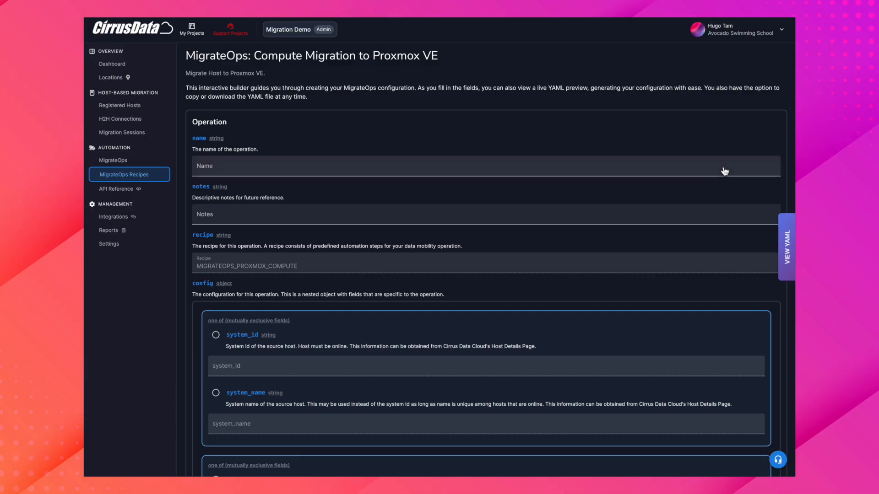
click(786, 243)
click(421, 169)
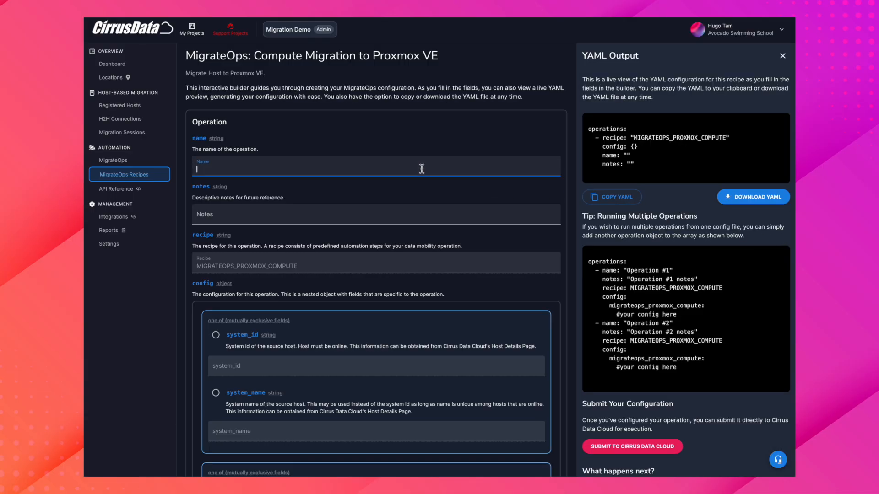
text(migrate to proxmox)
- Set the recipe's system_name to st-w2k16smb and its integration_name to ja-proxmox84
scroll(421, 185, down, 3)
click(257, 279)
text(st-w)
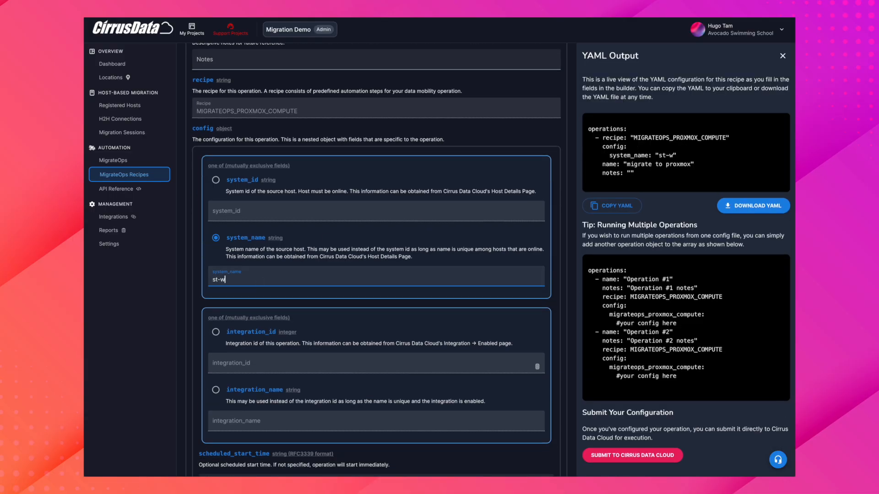
text(2k16smb)
scroll(275, 328, down, 2)
click(274, 328)
text(ja-proxmox84)
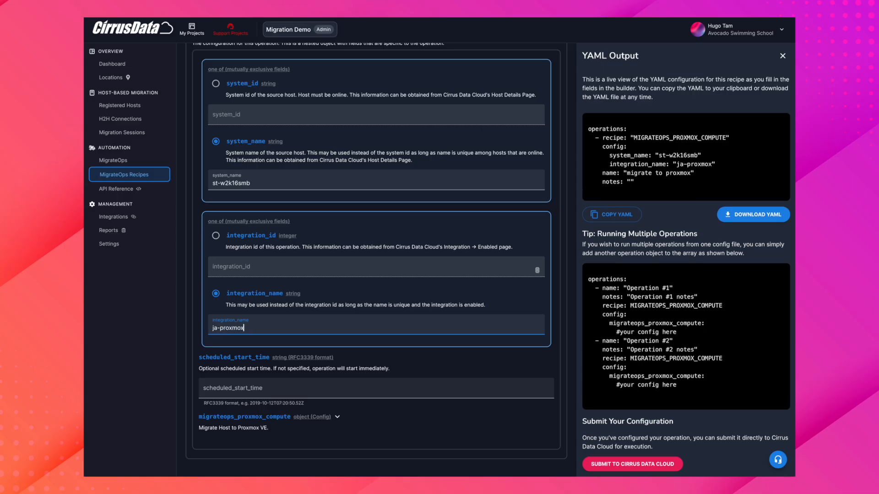
- Expand the migrateops_proxmox_compute and network sections to review their fields, and copy the generated YAML
scroll(339, 375, down, 1)
click(338, 371)
scroll(356, 346, down, 10)
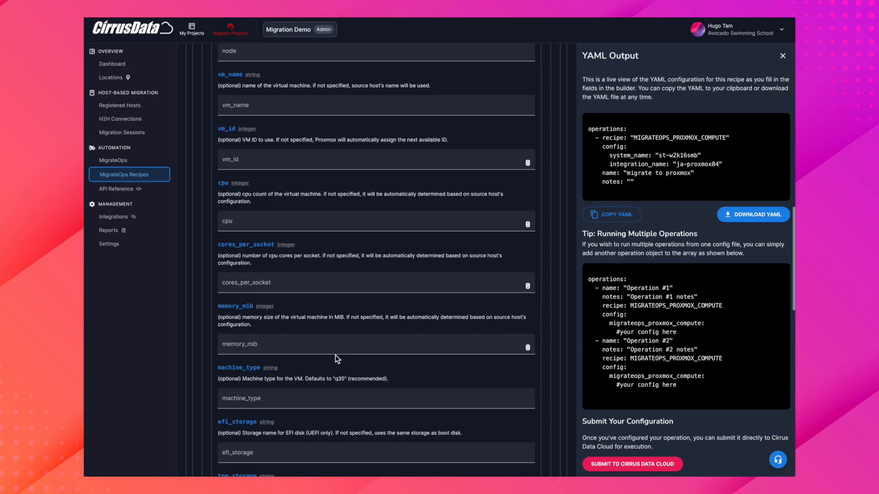
scroll(322, 364, down, 3)
click(308, 391)
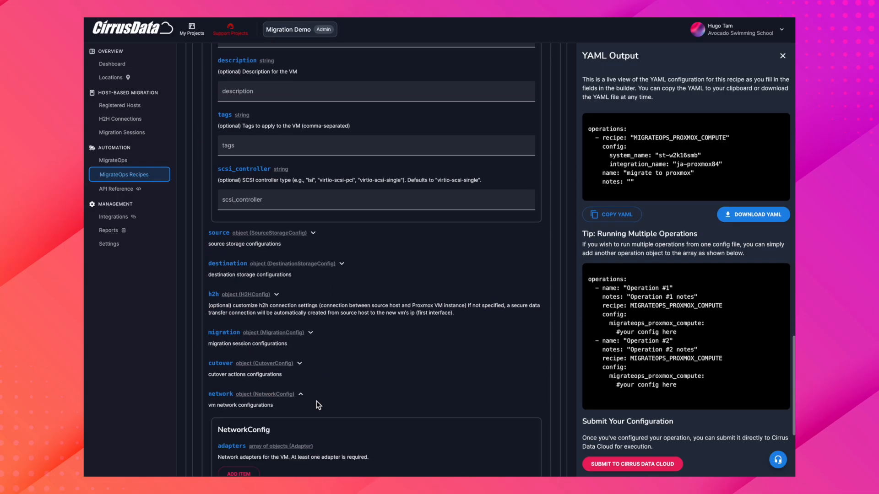
scroll(316, 401, down, 3)
scroll(348, 415, up, 20)
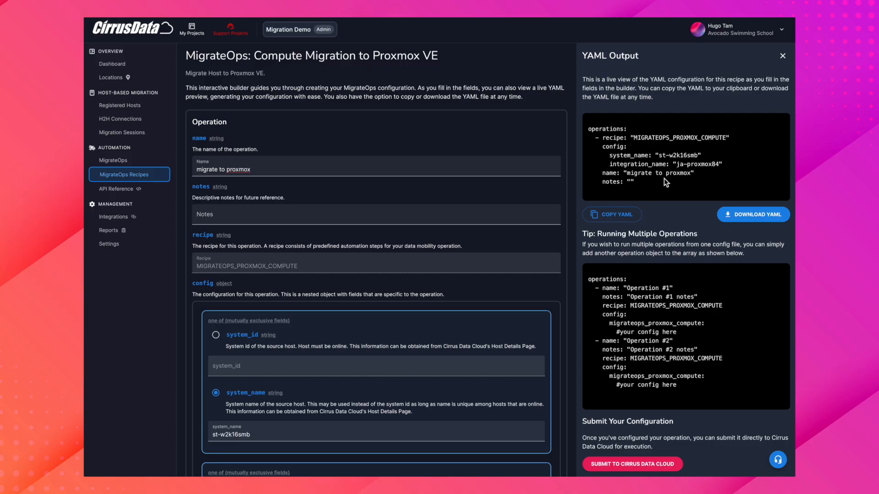
click(623, 214)
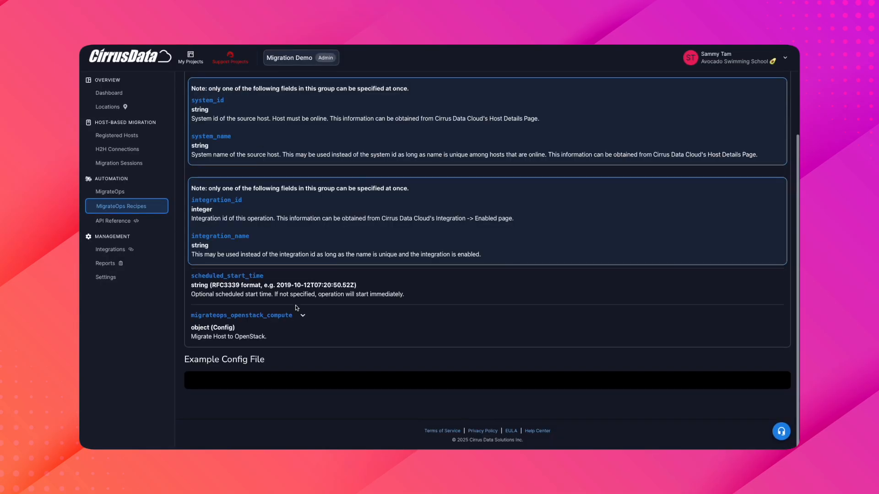
- Expand migrateops_openstack_compute in the OpenStack recipe reference and examine its cmchelper configuration
click(274, 315)
scroll(273, 319, down, 5)
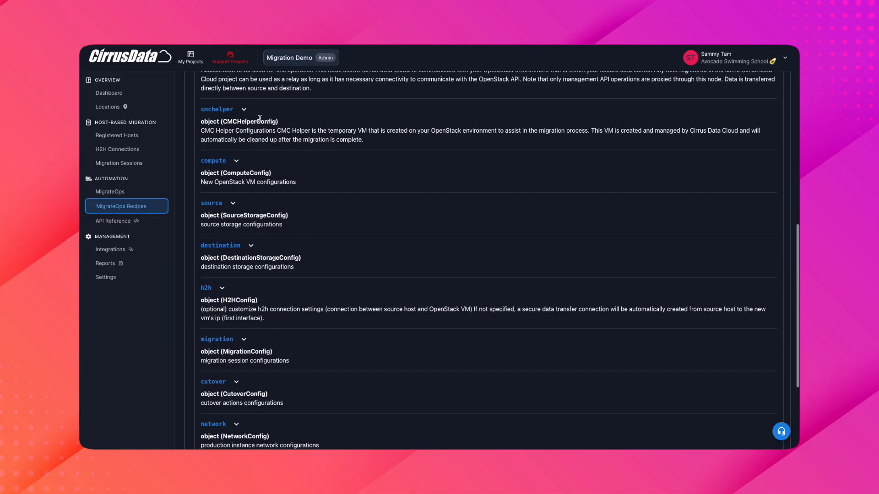
click(231, 110)
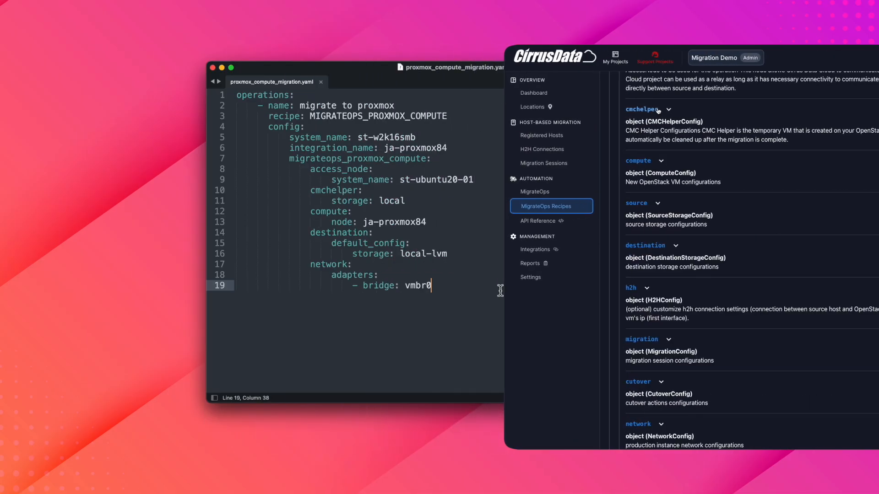
double_click(232, 110)
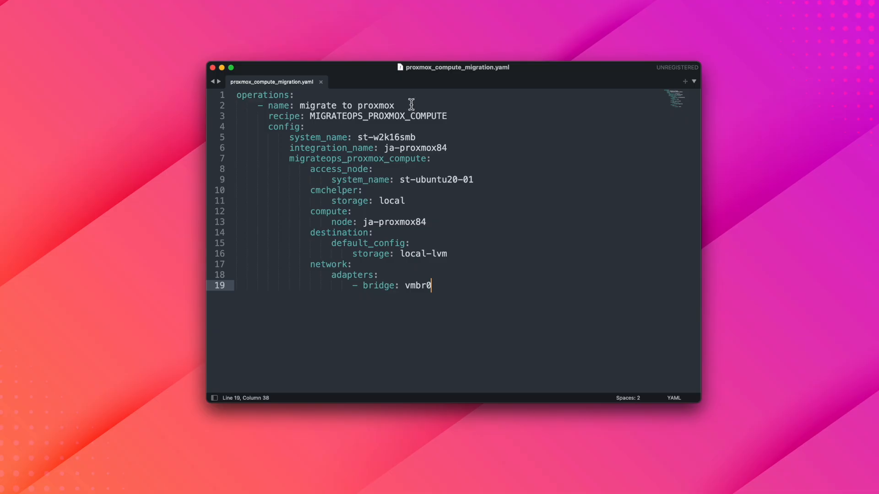
- Switch to the text editor and review the name, recipe, source system, integration and compute node entries of proxmox_compute_migration.yaml
click(411, 104)
click(454, 116)
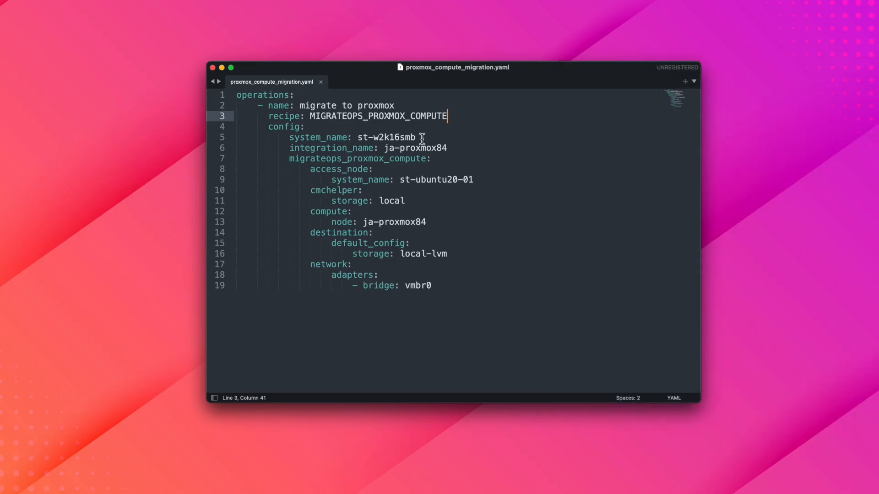
click(422, 138)
click(458, 149)
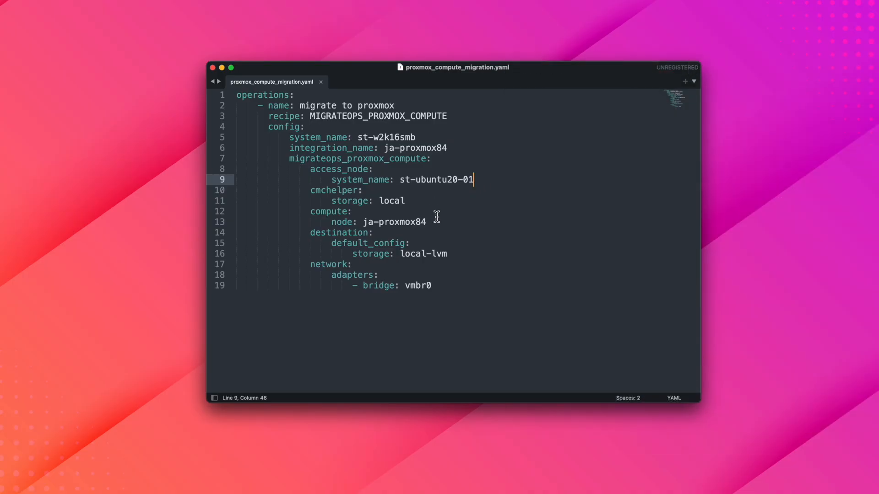
click(437, 216)
click(437, 222)
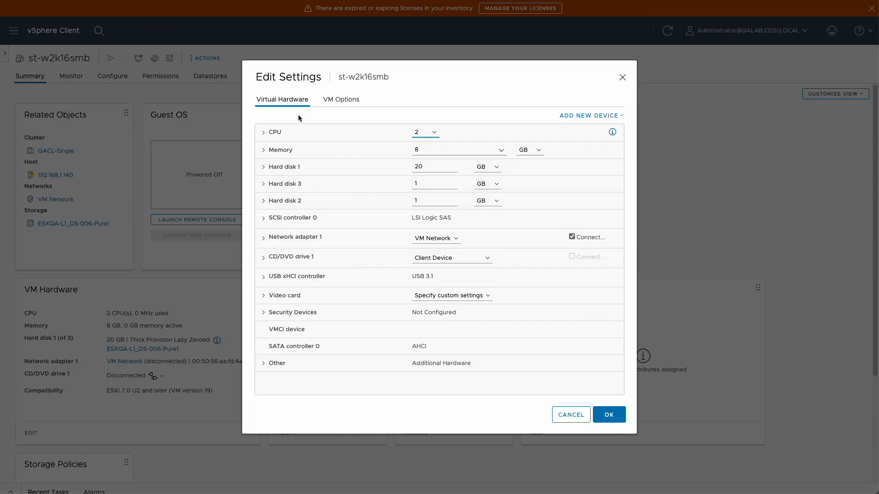
- Inspect the CPU settings of st-w2k16smb in vSphere, and review the destination storage and network bridge entries of the YAML file
click(265, 133)
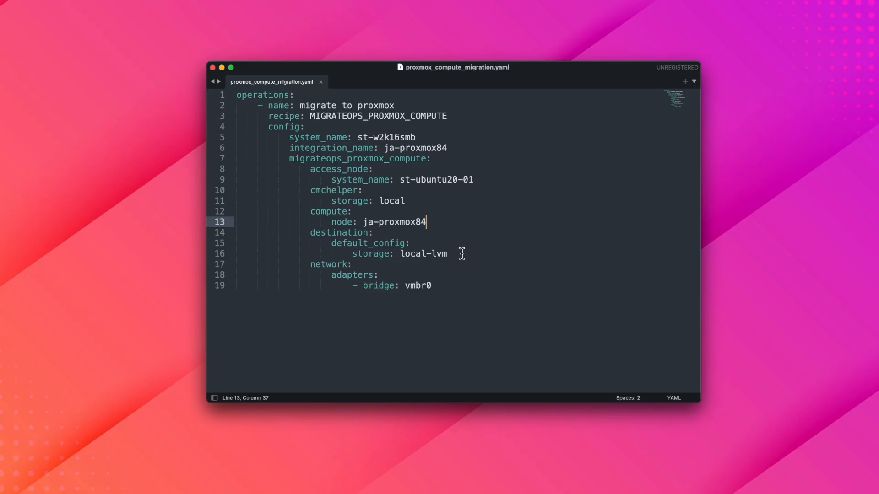
click(463, 254)
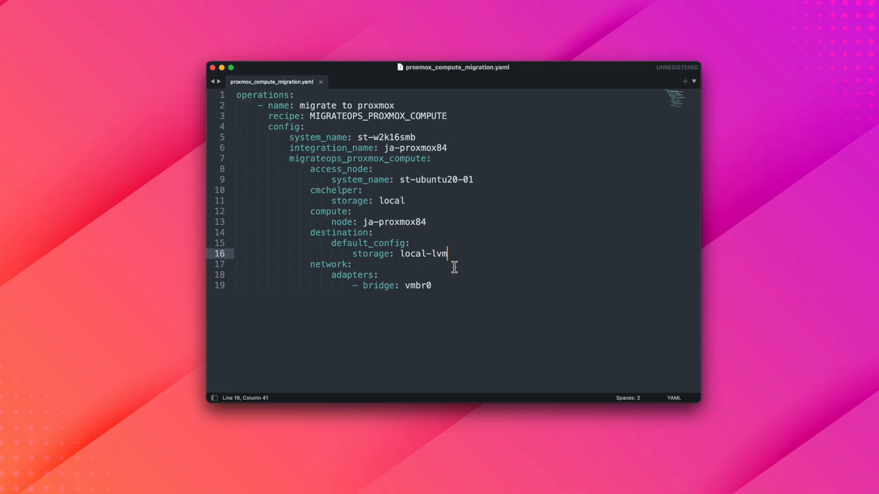
click(439, 286)
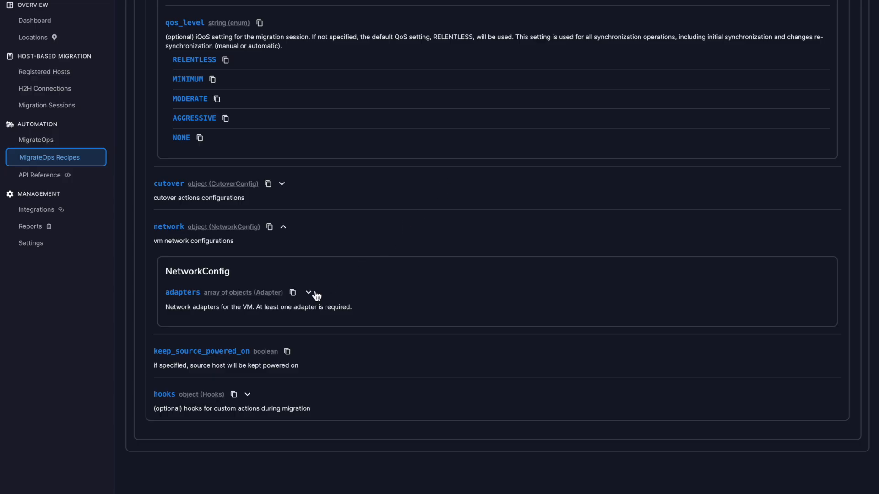
- Examine the network adapter and custom IP address options in the recipe reference, and browse the available compute migration recipes
click(309, 292)
scroll(310, 295, down, 5)
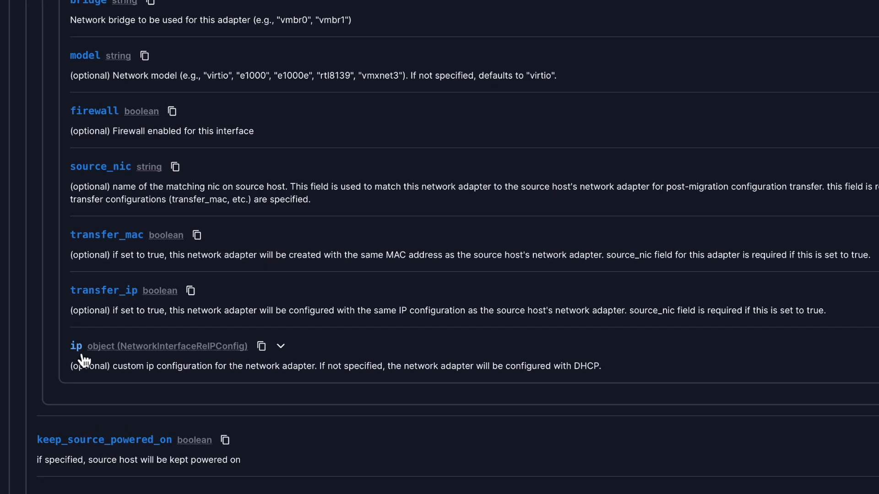
click(281, 346)
scroll(283, 355, down, 5)
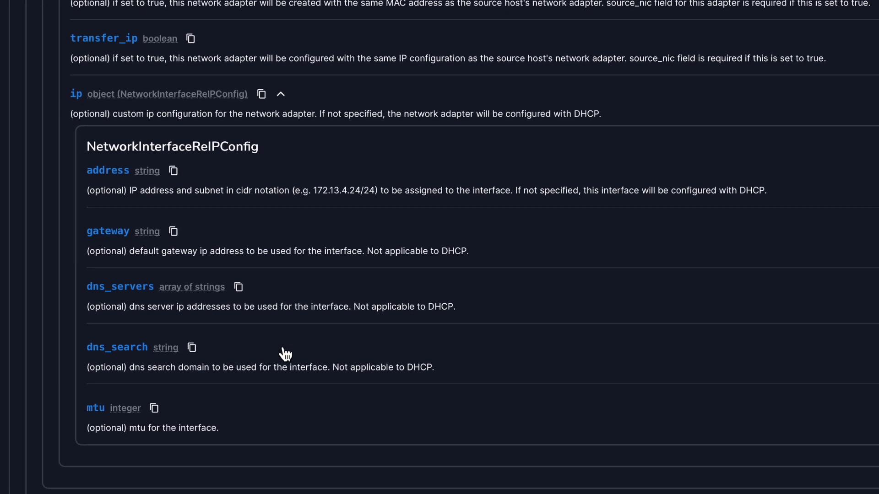
drag(87, 190, 778, 190)
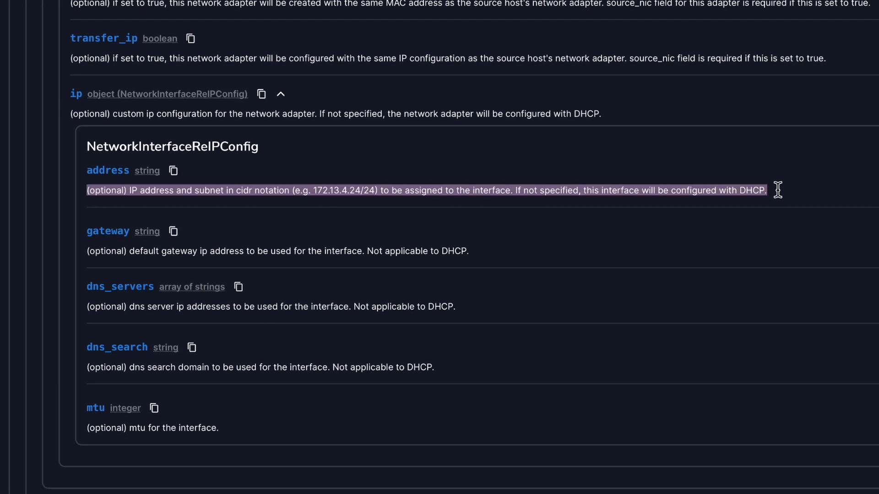
click(778, 190)
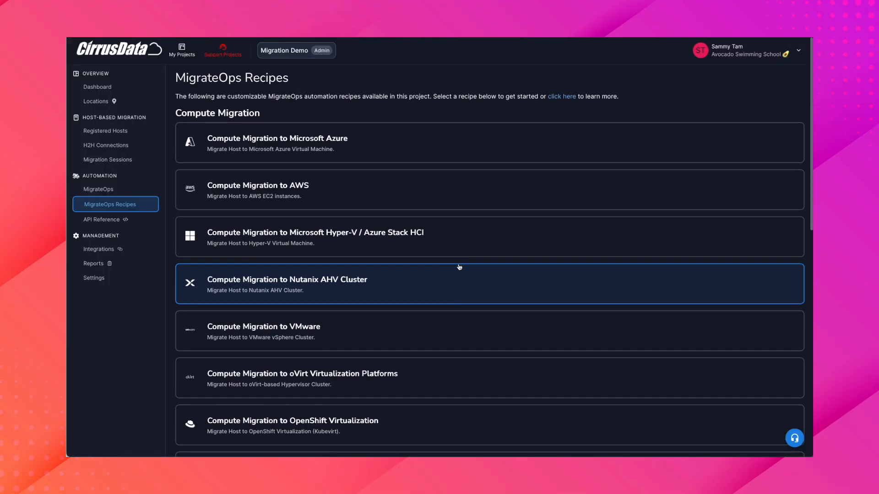
scroll(459, 267, down, 5)
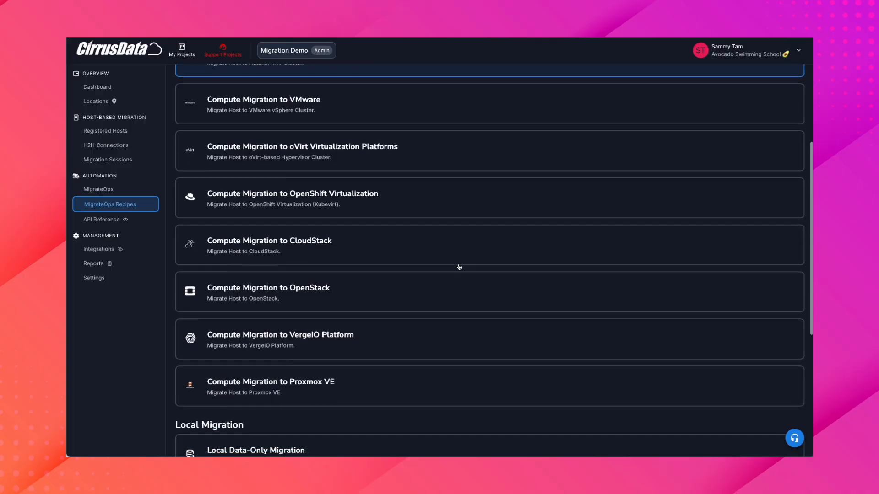
scroll(459, 267, down, 3)
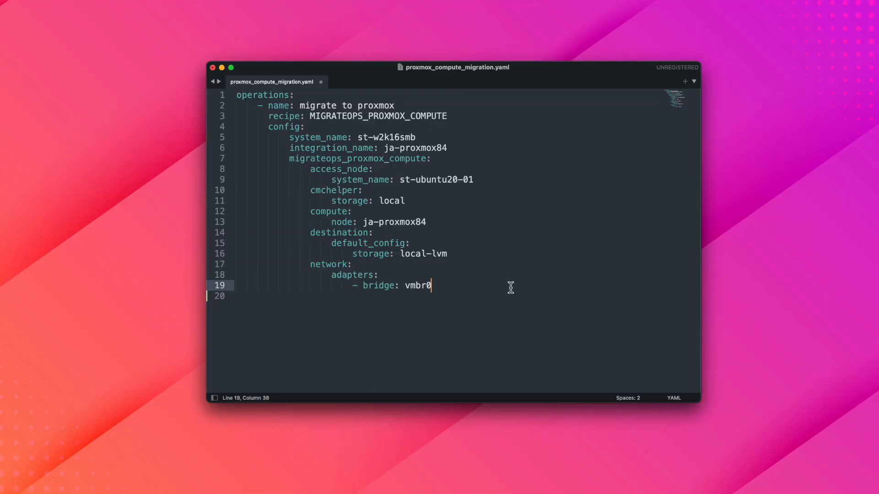
- Duplicate the operation block several times below the first one in proxmox_compute_migration.yaml, and delete the copies
drag(506, 286, 220, 86)
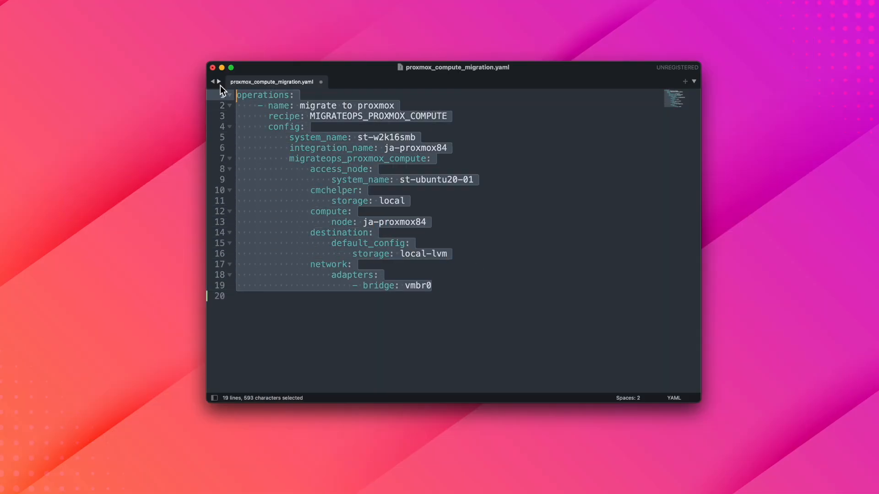
click(312, 299)
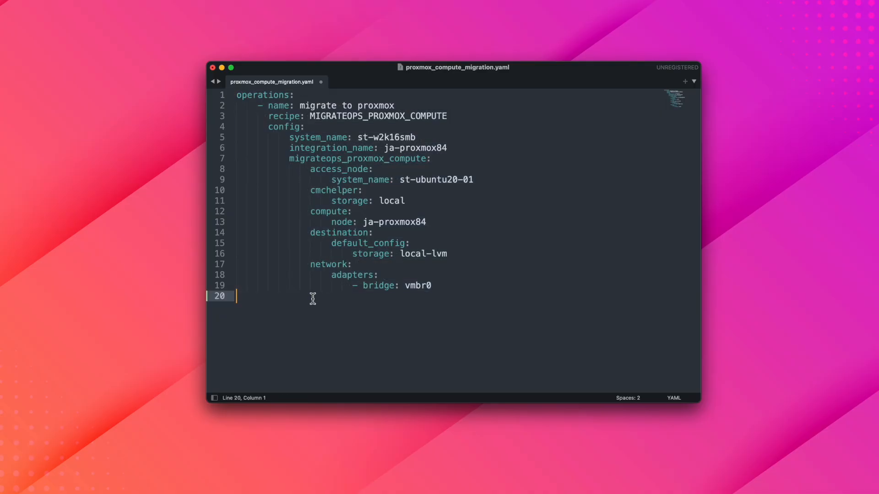
key(super+v)
key(super+v)
key(super+v)
key(super+v)
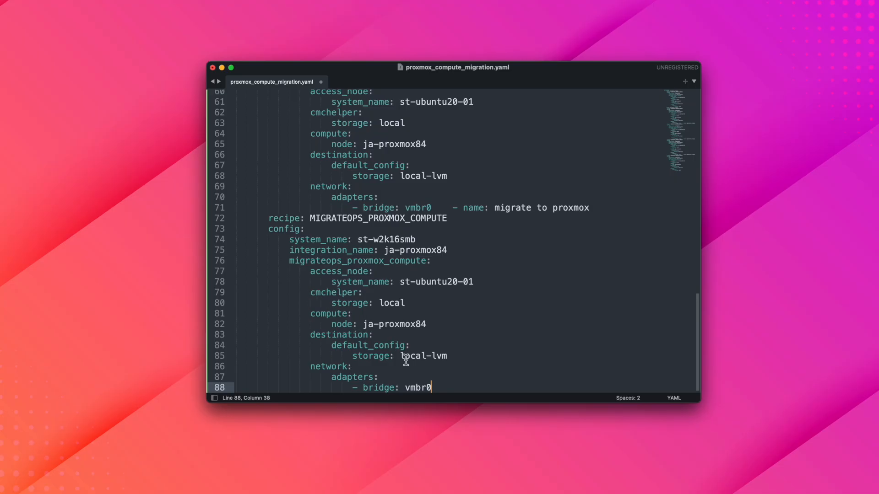
drag(432, 386, 184, 296)
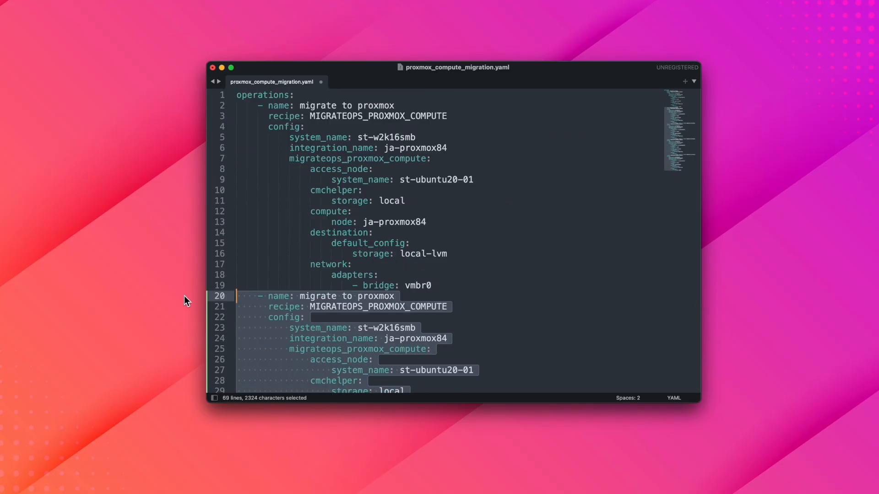
key(BackSpace)
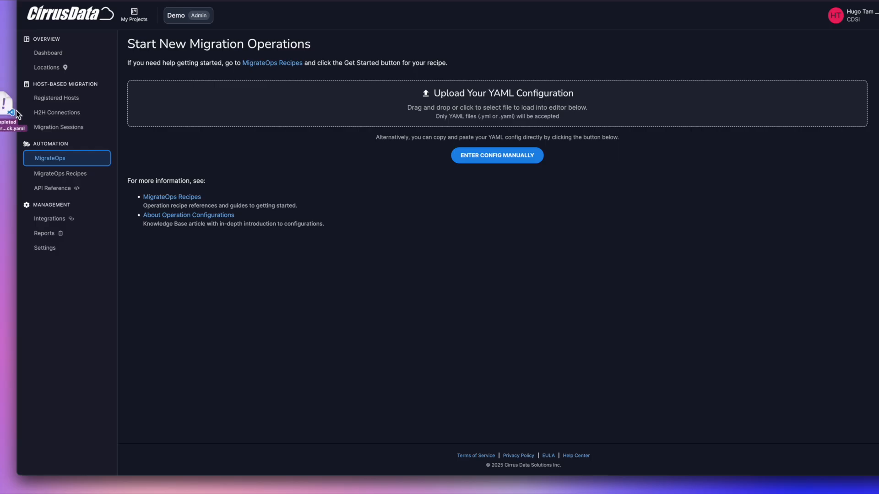
- Load the Proxmox migration YAML configuration into MigrateOps and create the operation from it
drag(320, 298, 385, 112)
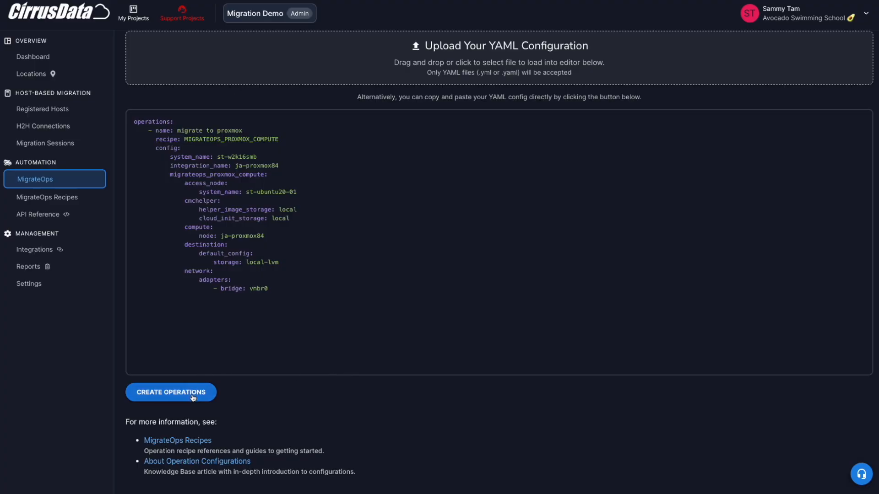
click(196, 392)
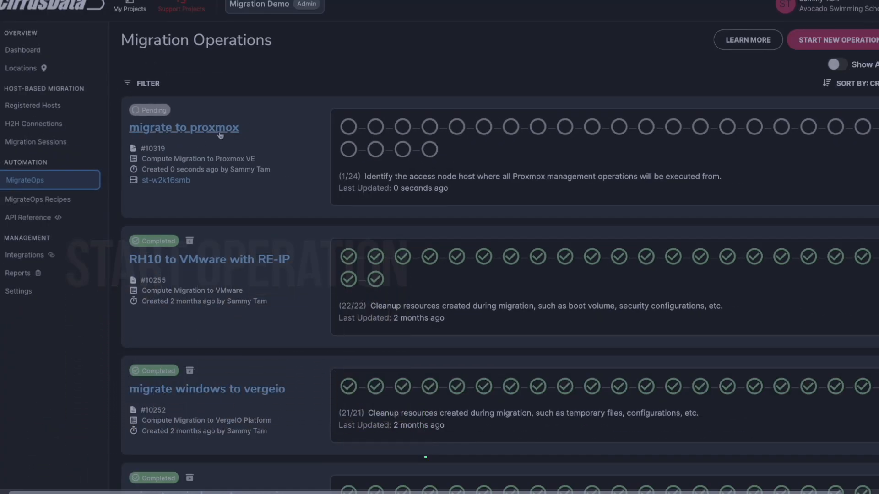
- Open the "migrate to proxmox" operation and examine its validation task logs, including host network and storage configuration
click(211, 125)
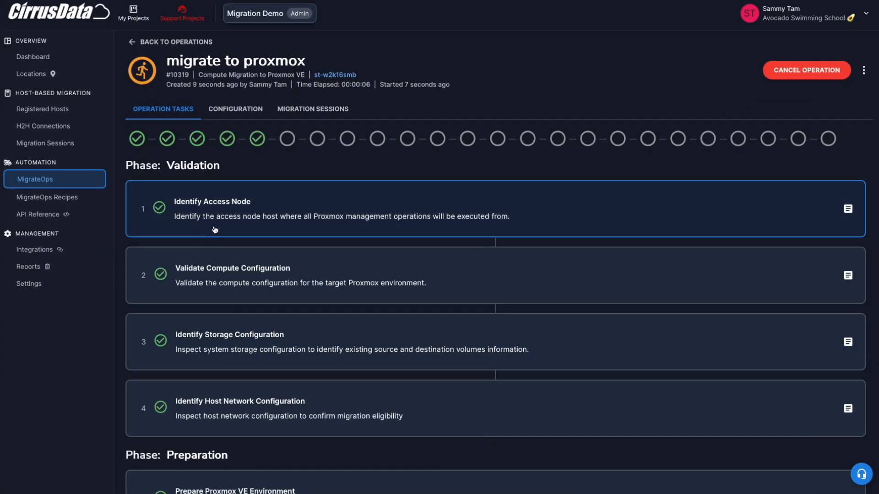
scroll(225, 270, down, 1)
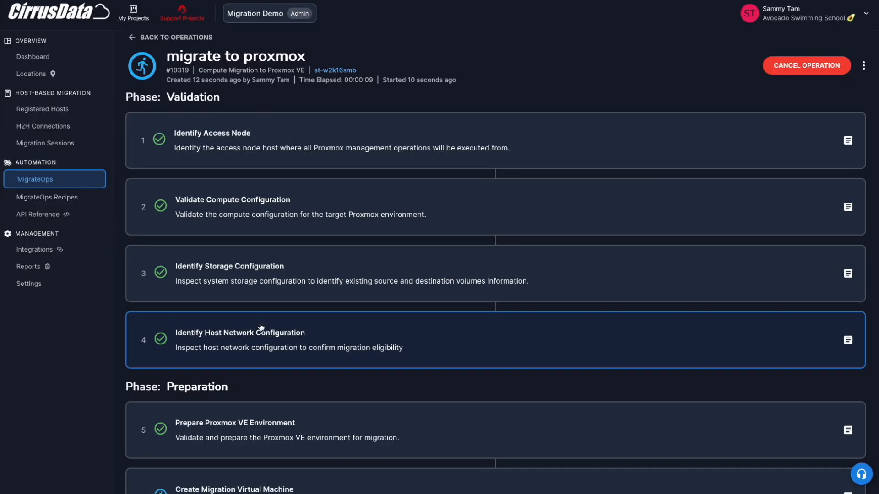
click(261, 330)
scroll(261, 327, down, 2)
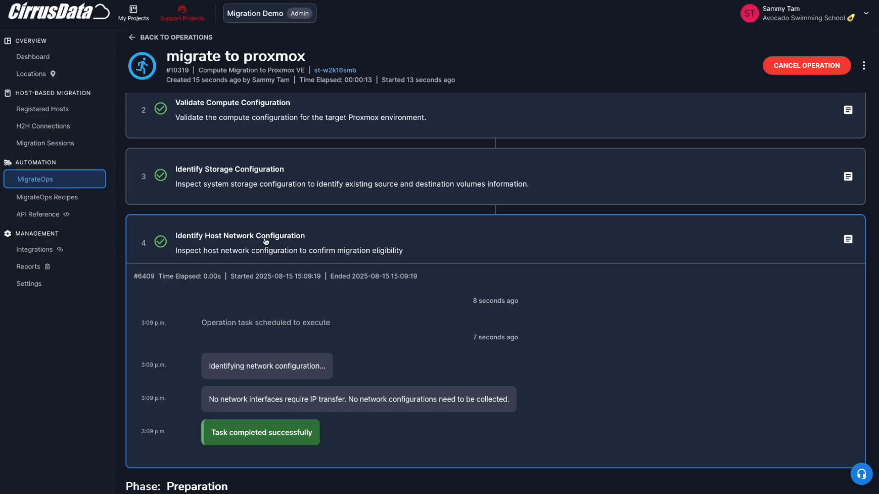
click(298, 197)
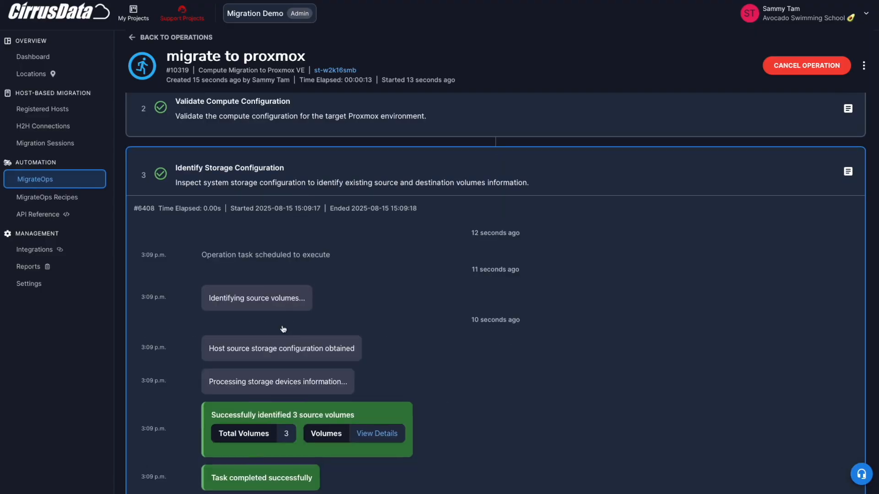
- Examine the Proxmox environment preparation log, including the validated version, node, helper storage and helper image
scroll(298, 218, down, 2)
click(322, 115)
click(314, 287)
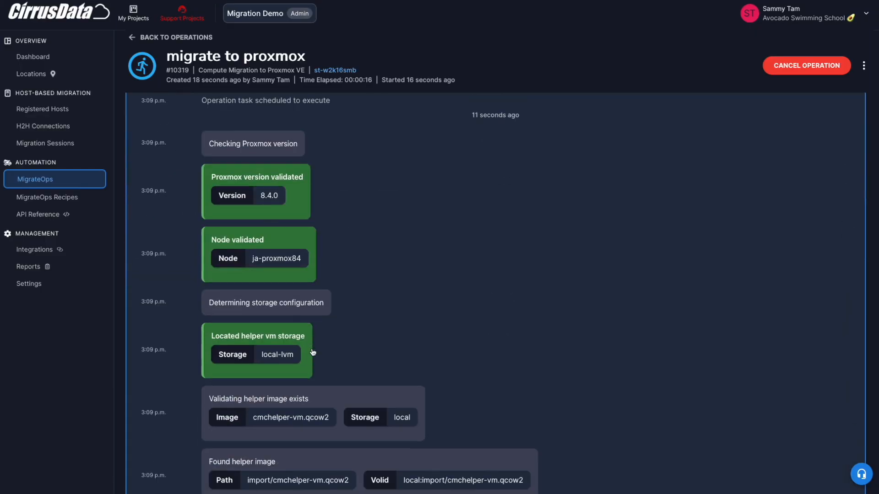
scroll(306, 314, down, 5)
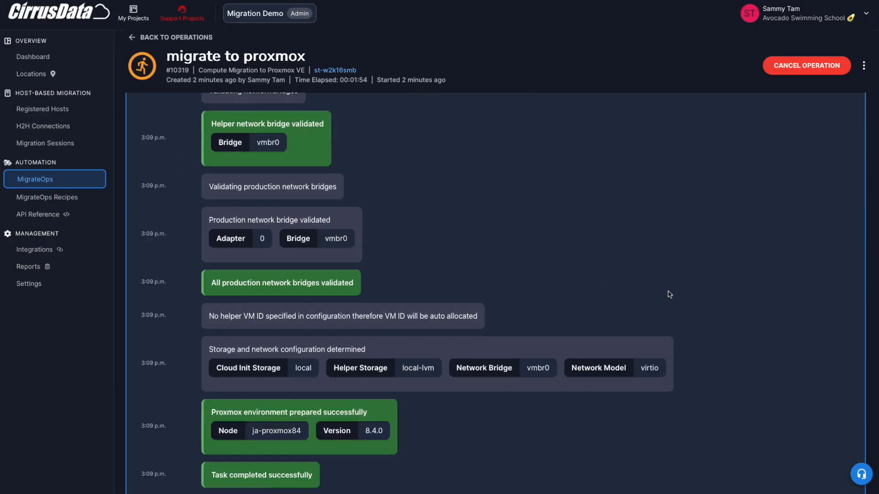
scroll(667, 294, down, 5)
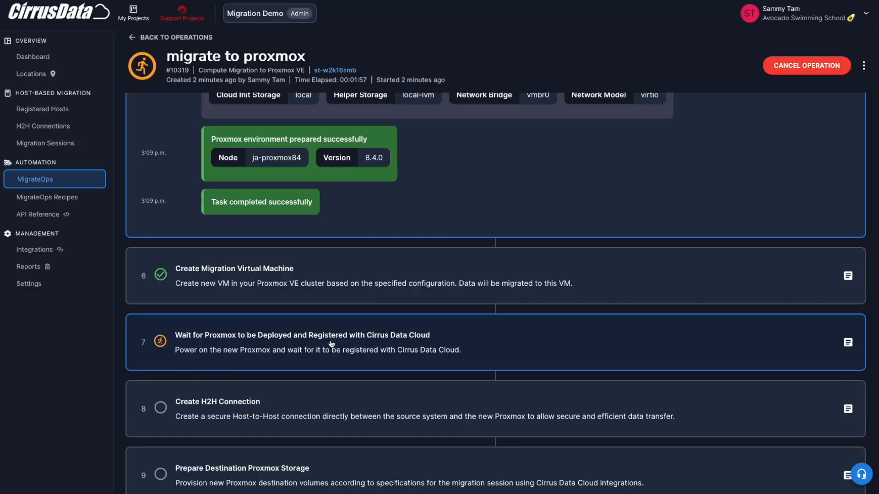
- Examine the Create Migration Virtual Machine task log, covering helper VM creation, boot disk import, network interface and cloud-init ISO
click(403, 285)
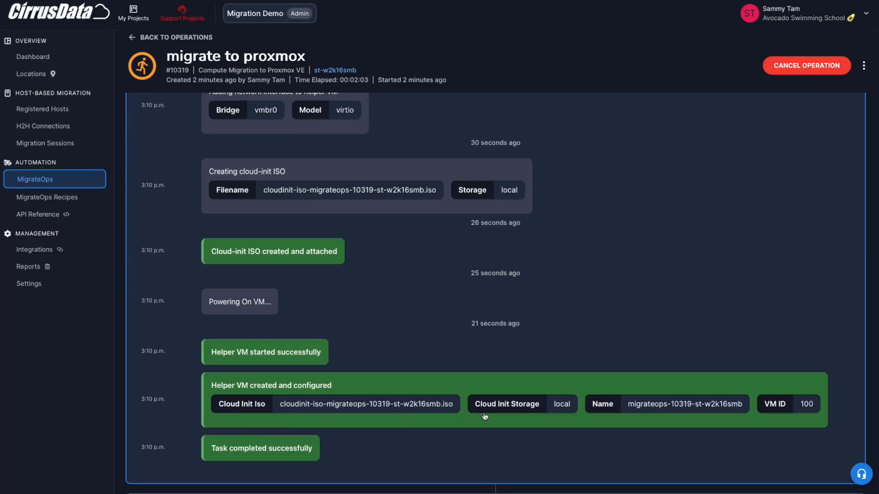
scroll(398, 283, up, 10)
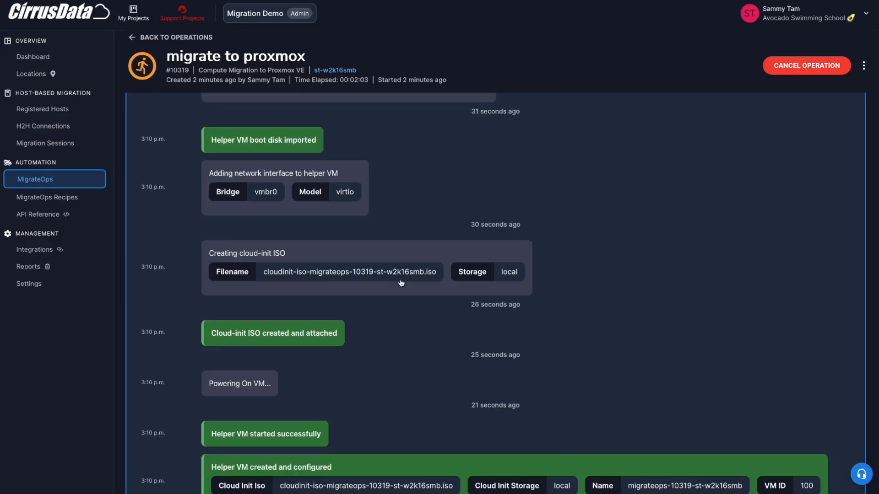
scroll(400, 282, up, 1)
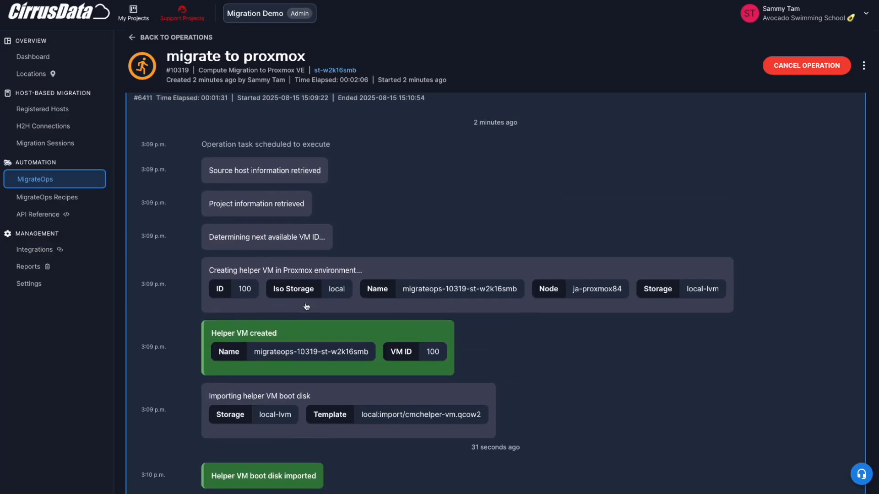
scroll(431, 298, up, 1)
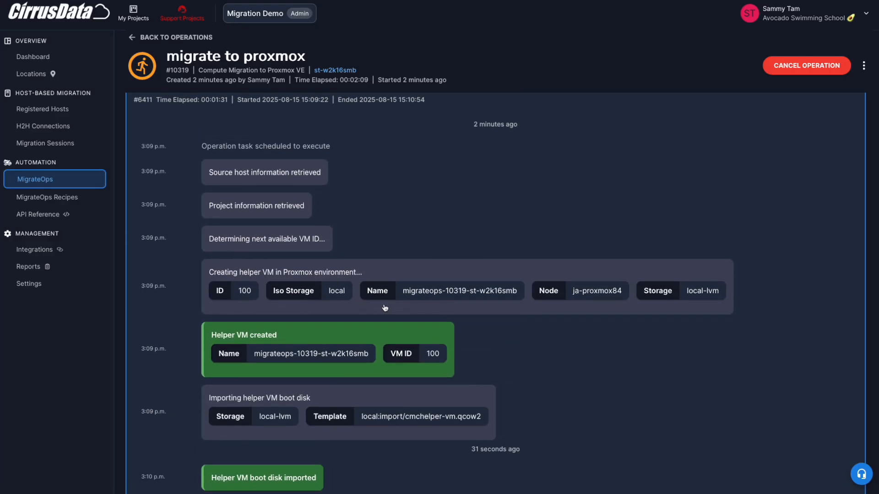
scroll(385, 308, up, 5)
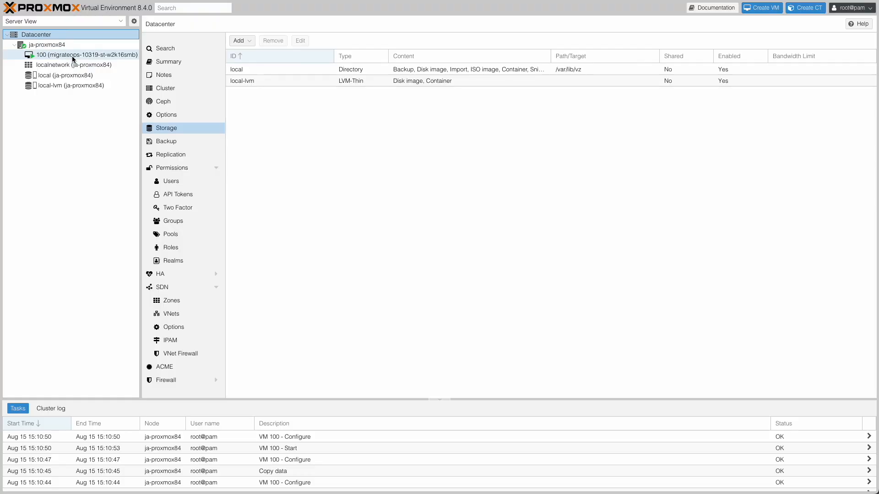
- Switch to Proxmox and review the hardware and summary of helper VM 100 (migrateops-10319-st-w2k16smb)
click(73, 55)
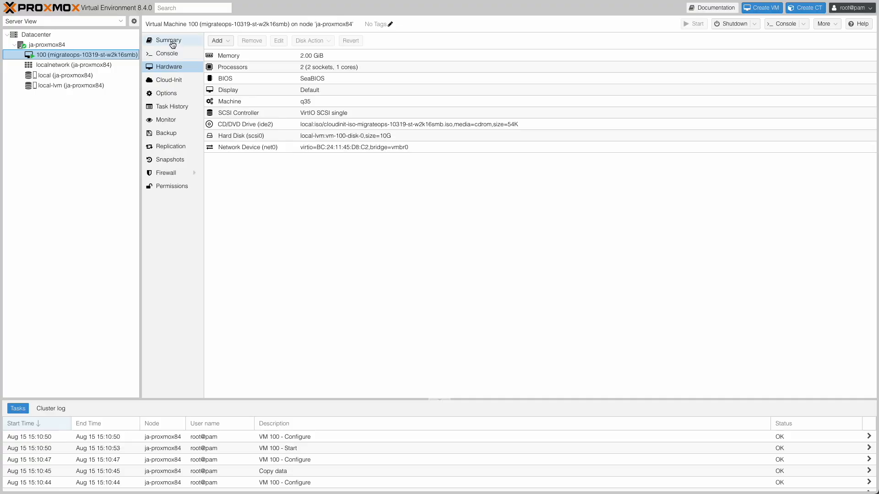
click(169, 41)
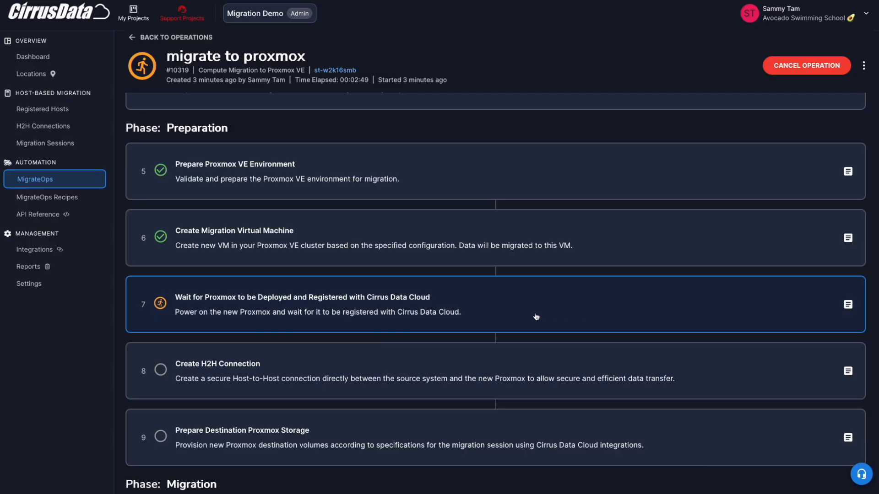
scroll(533, 316, down, 2)
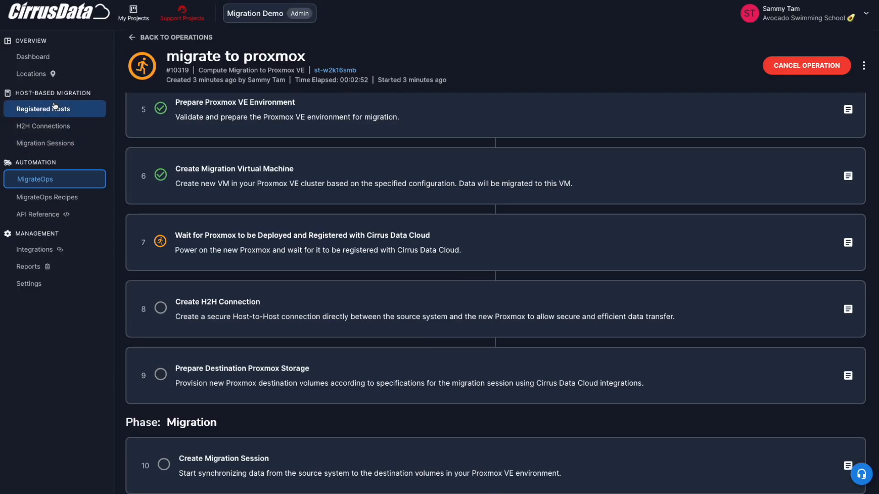
- Switch to Cirrus Data Cloud and check the registered hosts for the helper VM migrateops-10319-st-w2k16smb
click(54, 108)
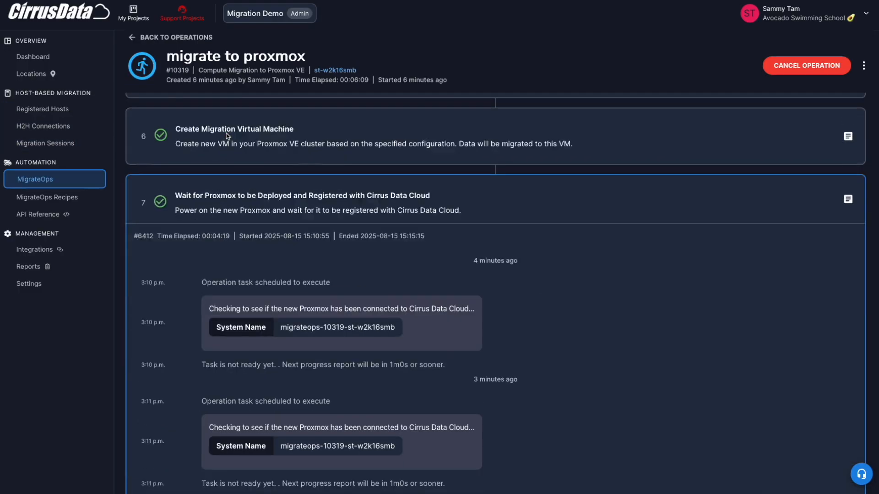
scroll(314, 253, down, 2)
scroll(314, 254, up, 2)
- Examine the operation's Create H2H Connection log, including the helper VM's IP address, and check VM 100's hardware in Proxmox
click(302, 208)
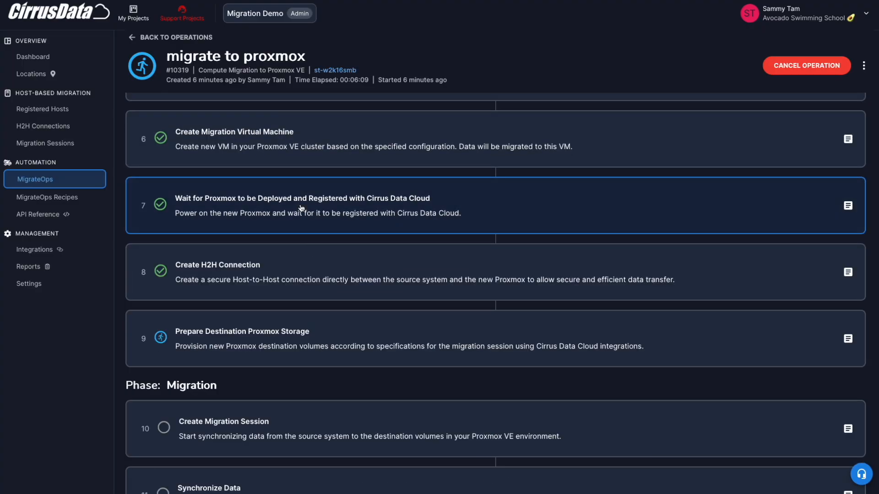
click(205, 281)
scroll(239, 333, down, 2)
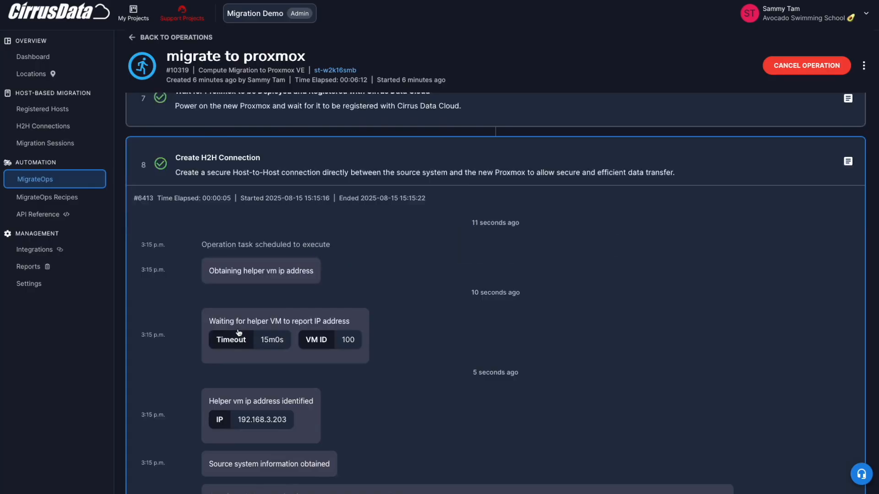
scroll(239, 333, down, 2)
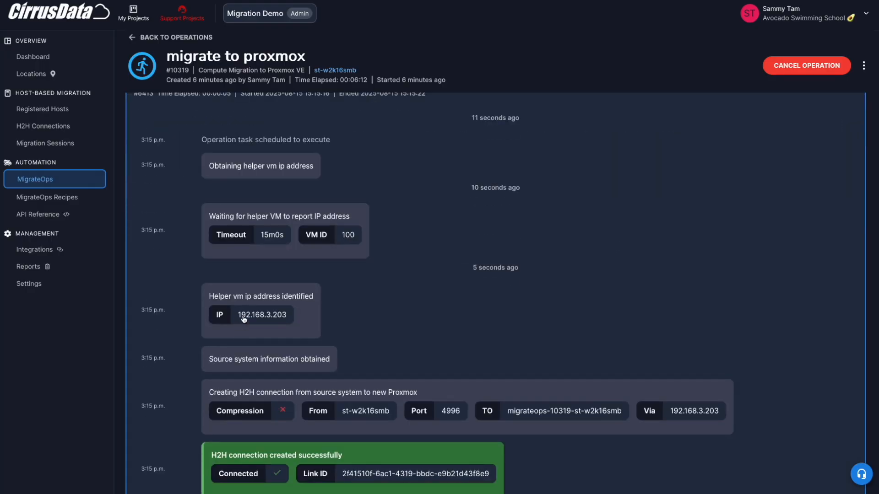
drag(248, 318, 291, 318)
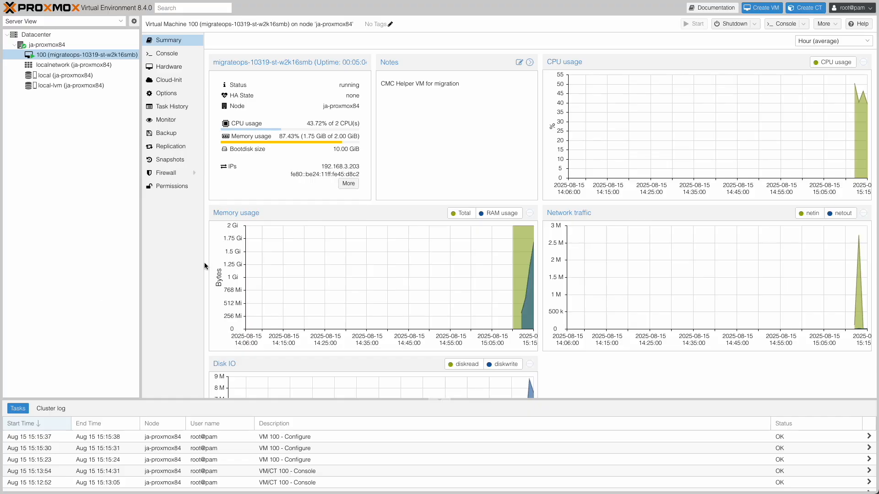
click(173, 67)
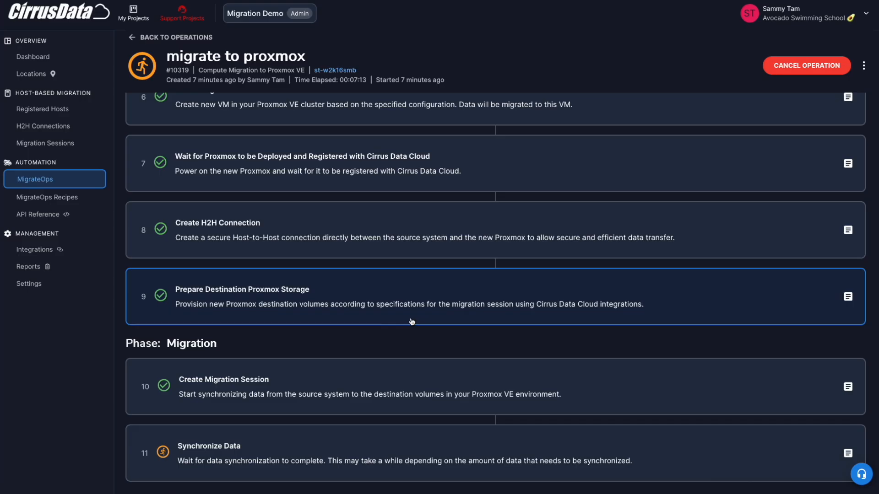
- Open the "migrate to proxmox" operation's MigrateOps 10319 migration session and review the synchronization progress of its volumes
scroll(343, 355, down, 1)
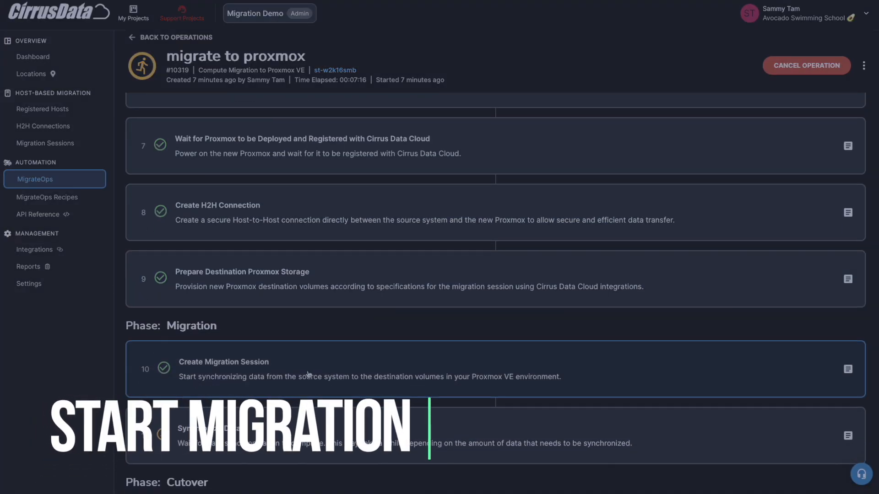
scroll(308, 375, down, 3)
click(300, 117)
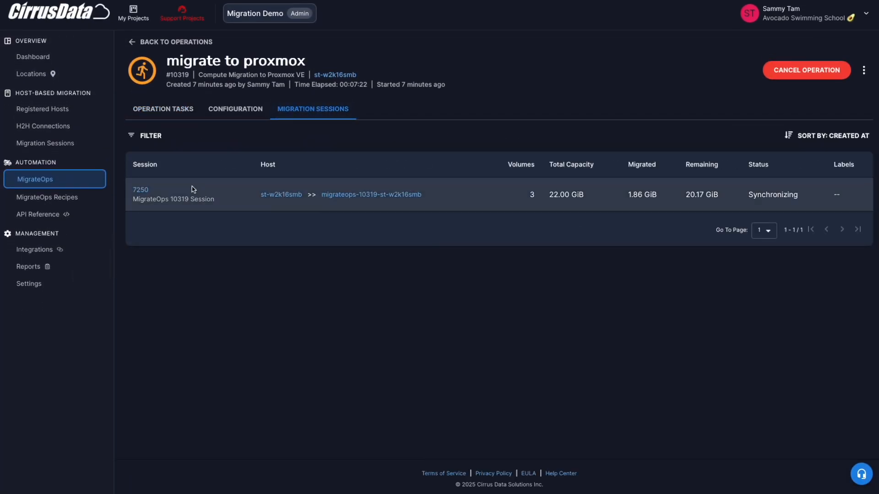
click(140, 192)
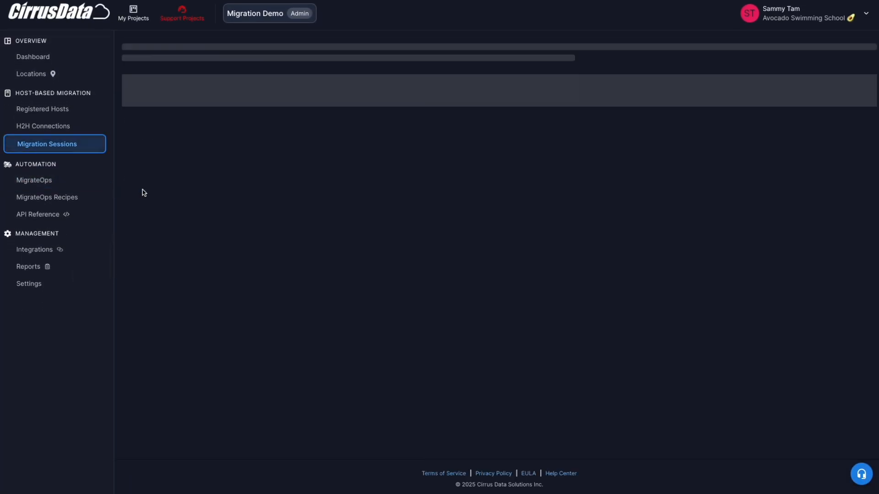
scroll(384, 310, down, 6)
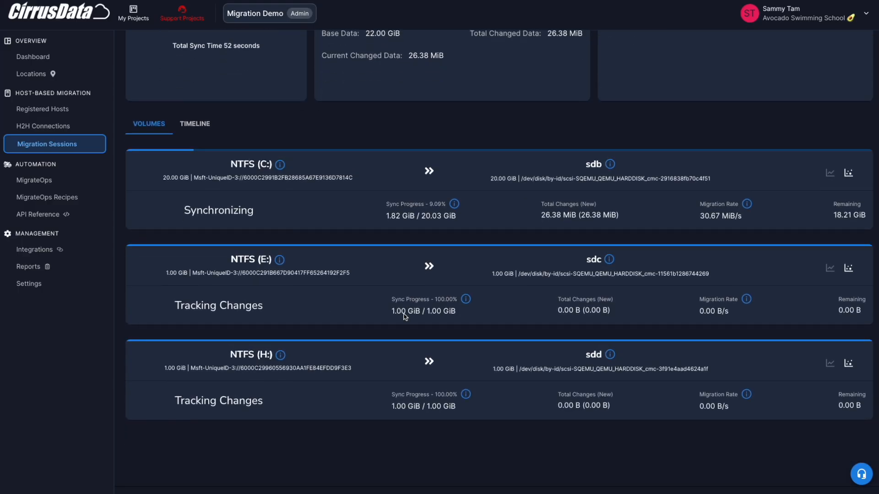
- Examine the session volume iQoS charts for production and migration IO, and the changed data map of the C: volume
click(848, 172)
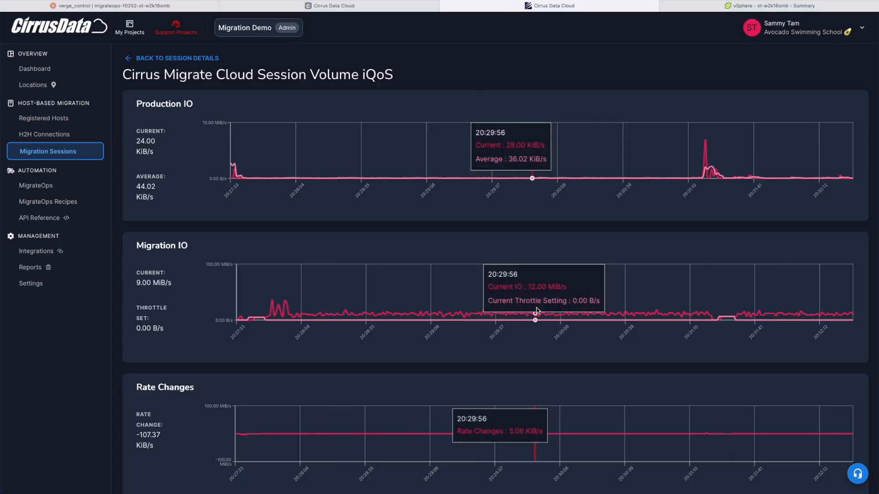
scroll(465, 353, down, 1)
scroll(567, 328, up, 3)
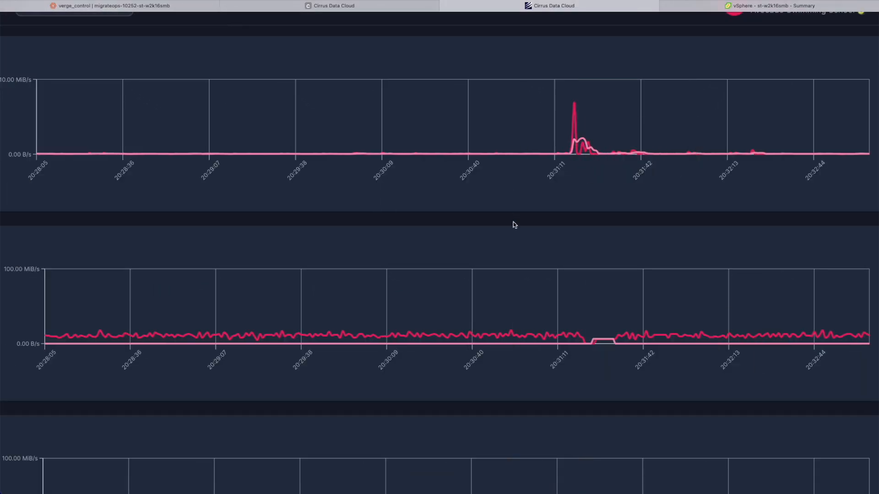
mouse_move(578, 343)
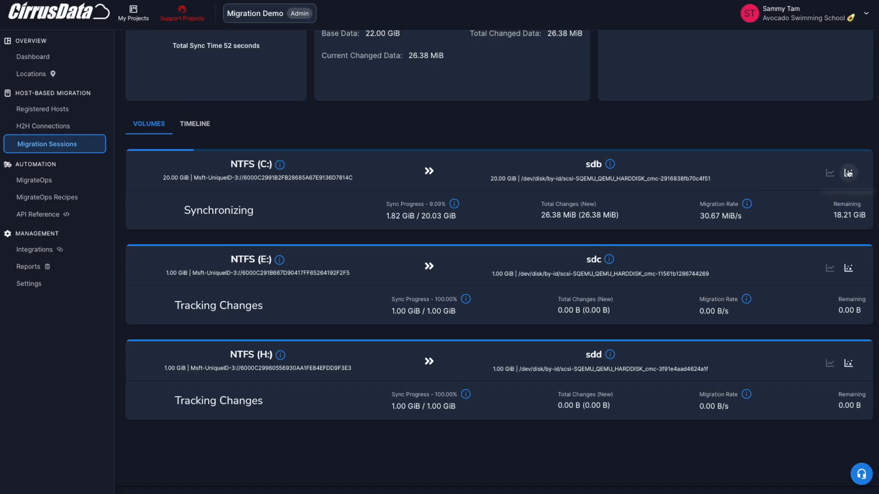
click(848, 173)
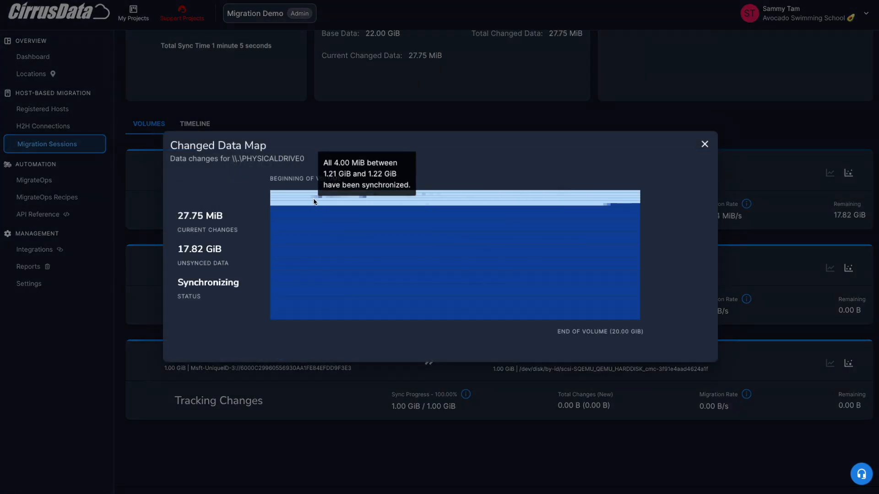
mouse_move(320, 198)
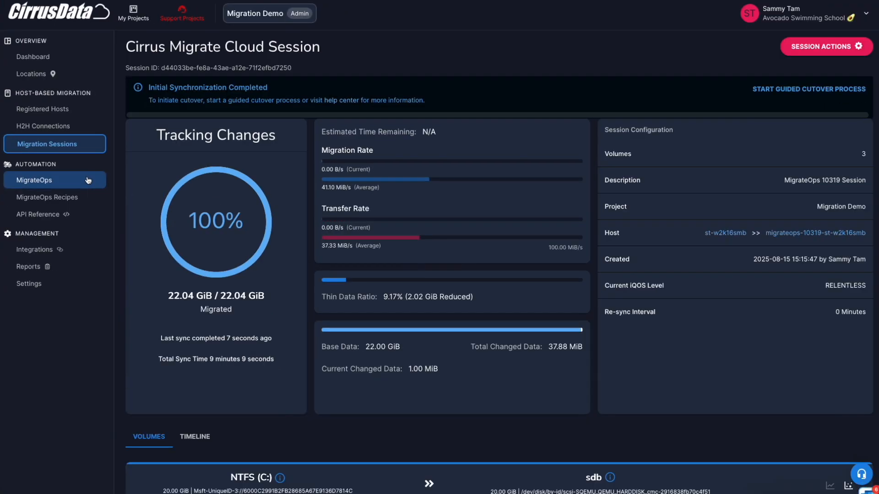
- Reopen the "migrate to proxmox" operation and examine the approval window option offered for a cutover task
click(98, 198)
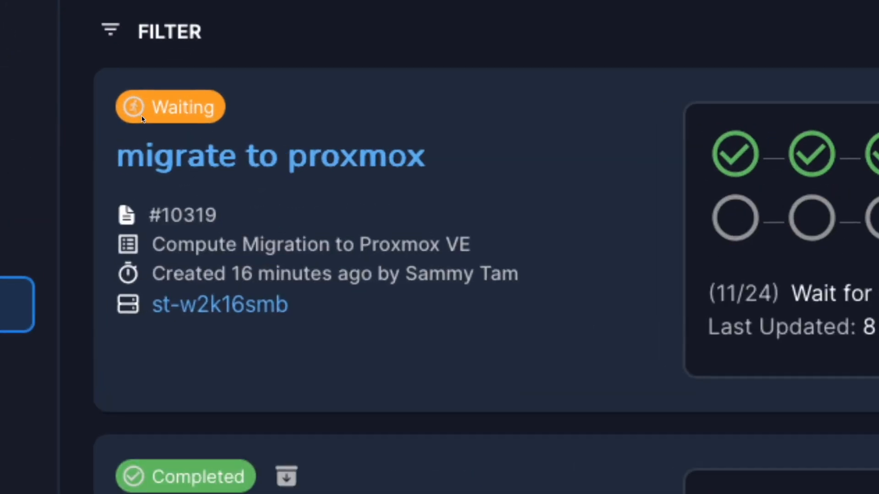
click(157, 130)
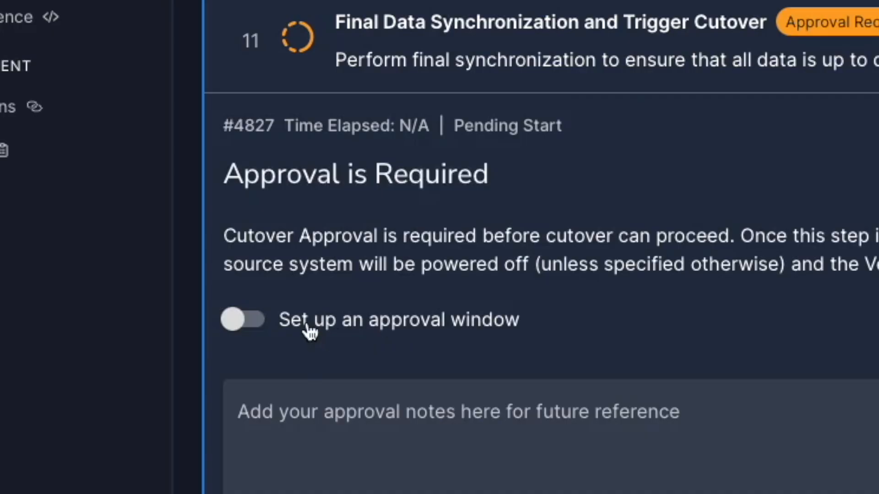
click(164, 317)
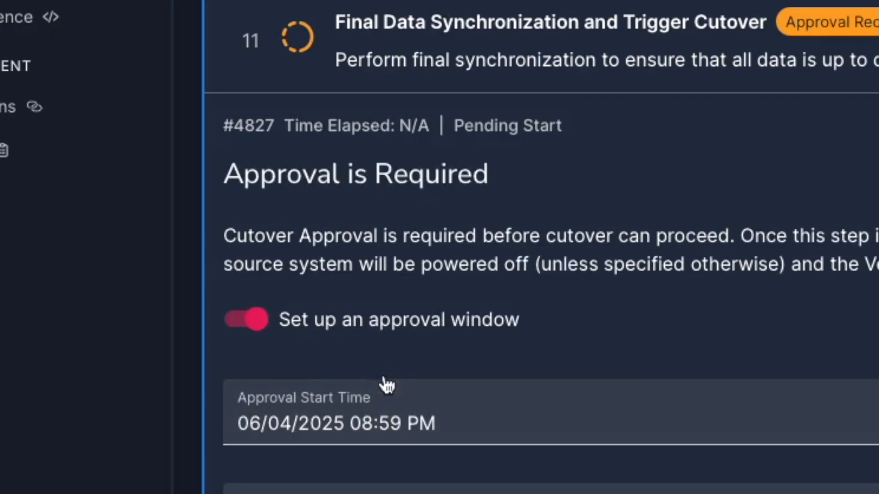
click(412, 405)
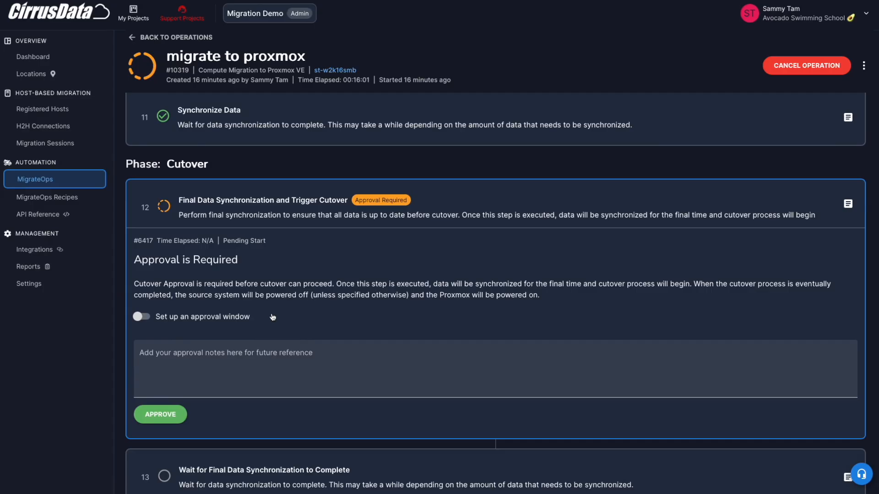
- Approve the Final Data Synchronization and Trigger Cutover task with the note "go ahead this is just a demo"
click(273, 382)
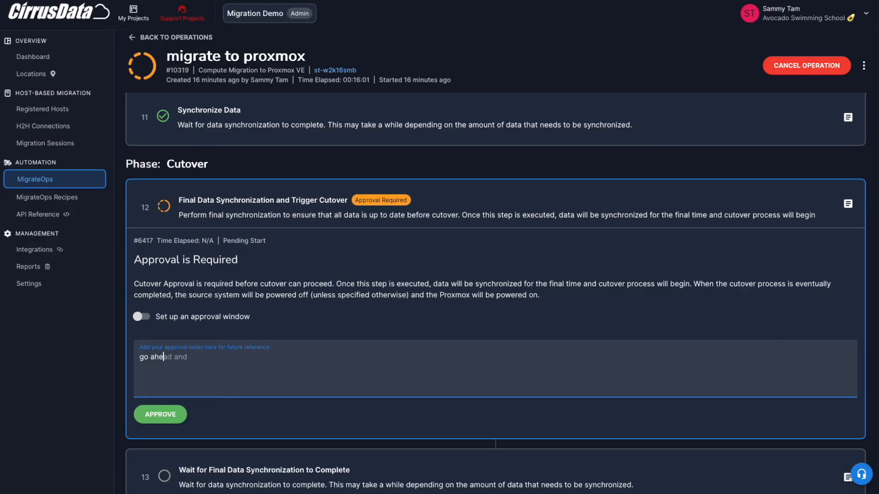
text(go ahead this is just a demo)
click(161, 414)
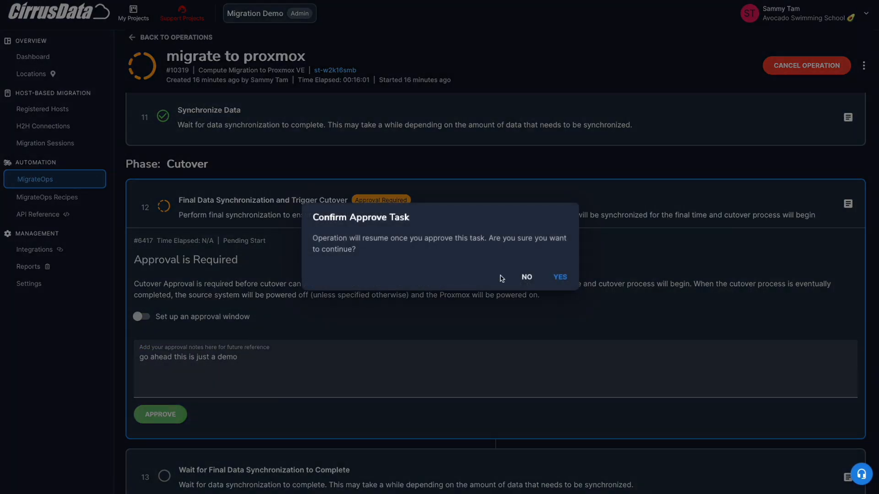
click(560, 278)
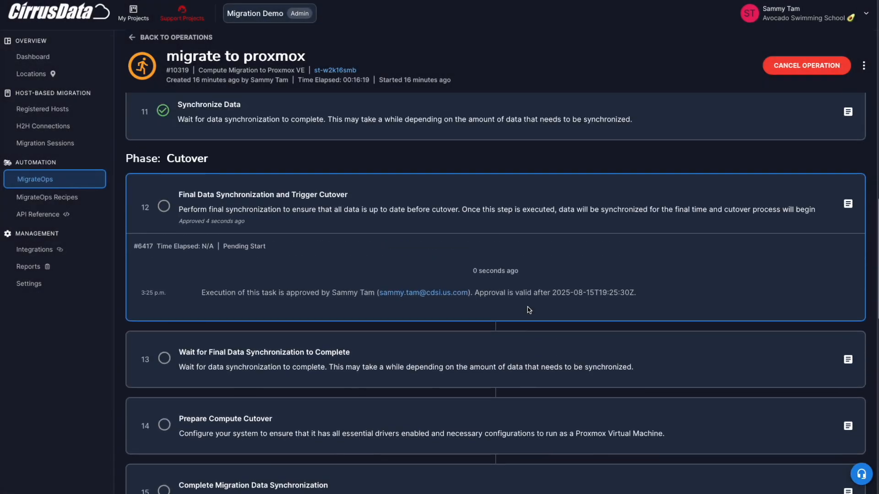
- Monitor the cutover phase by examining the Prepare Compute Cutover driver installation log and the Generate Migration Report task
scroll(635, 214, down, 2)
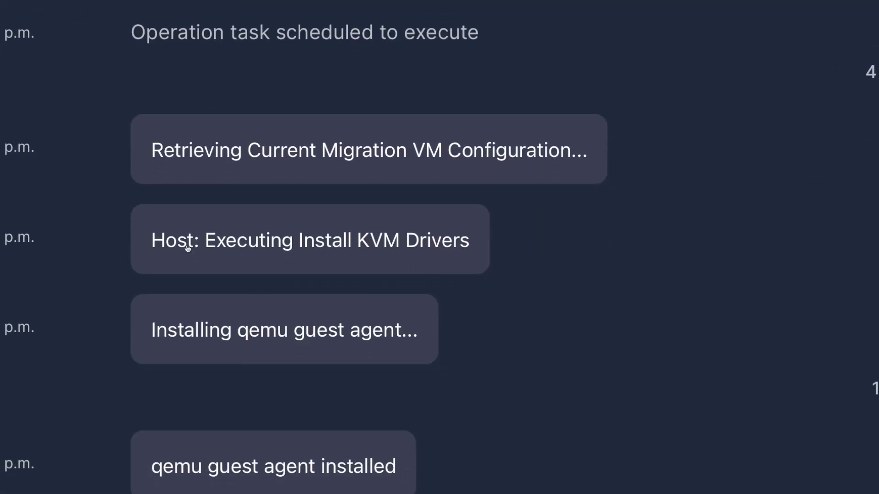
drag(223, 338, 324, 338)
click(301, 313)
drag(148, 340, 415, 339)
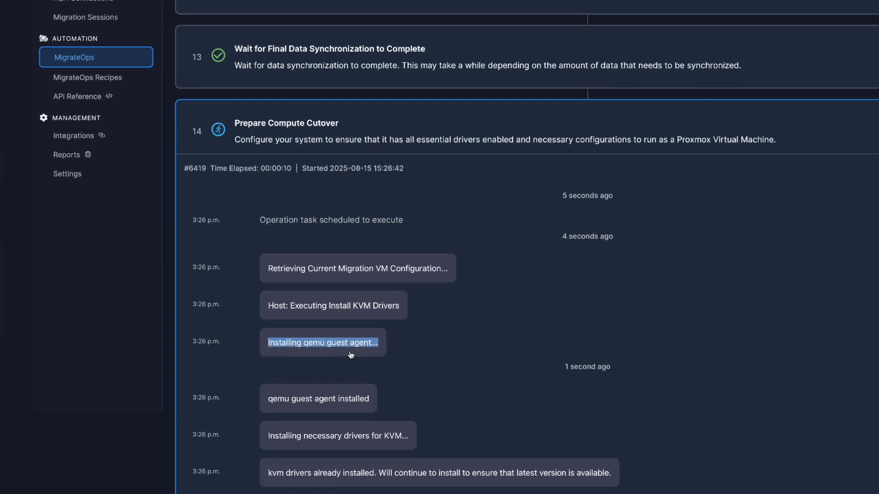
scroll(350, 356, down, 3)
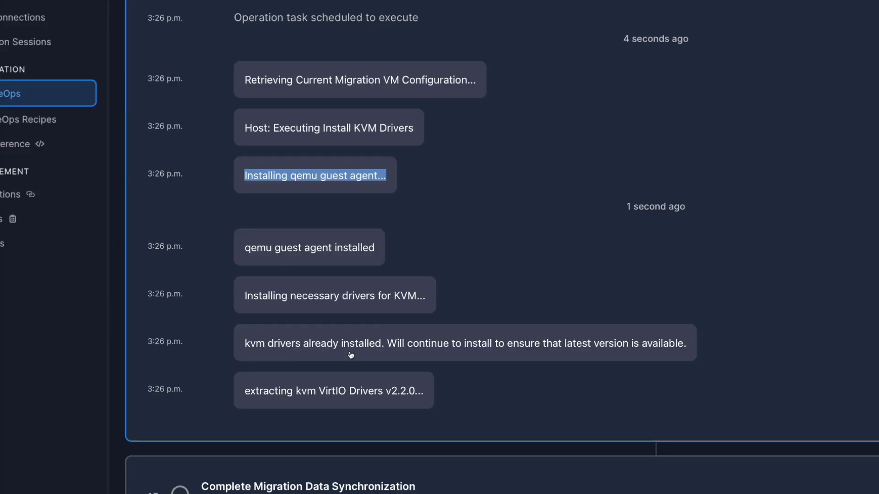
scroll(605, 236, up, 2)
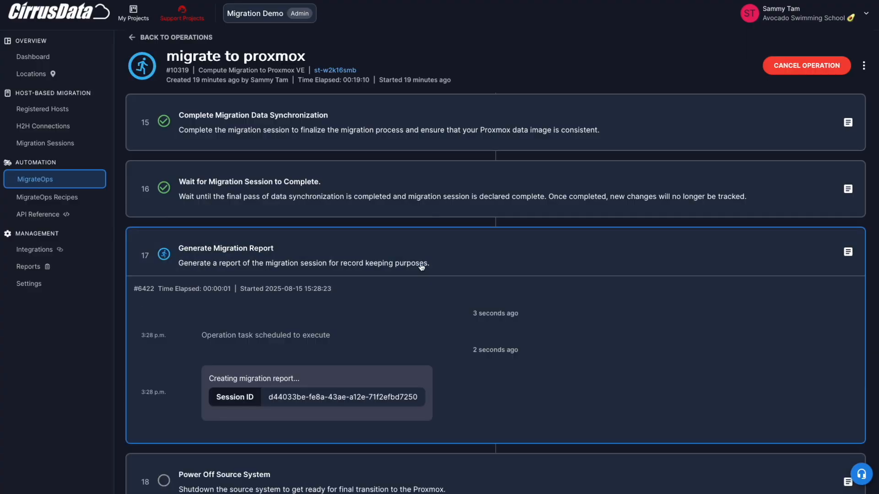
scroll(412, 325, down, 1)
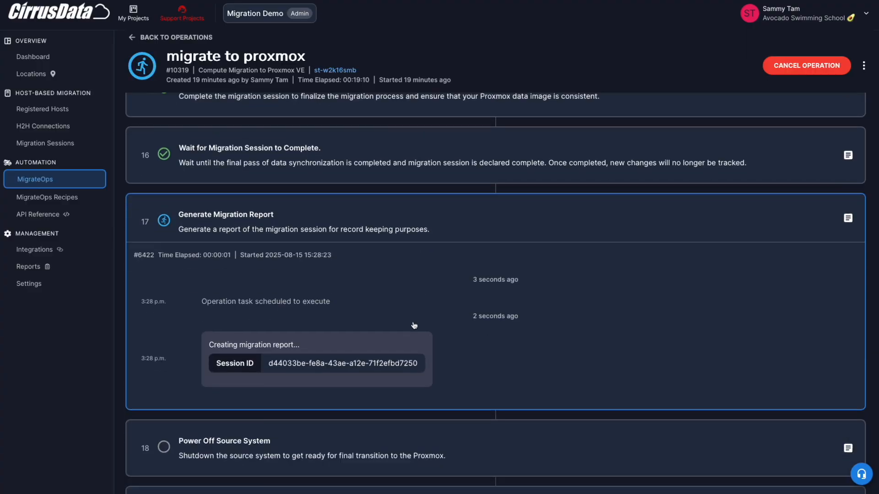
- Open the report produced by the Generate Migration Report task and examine its session information and session configuration
scroll(302, 354, down, 2)
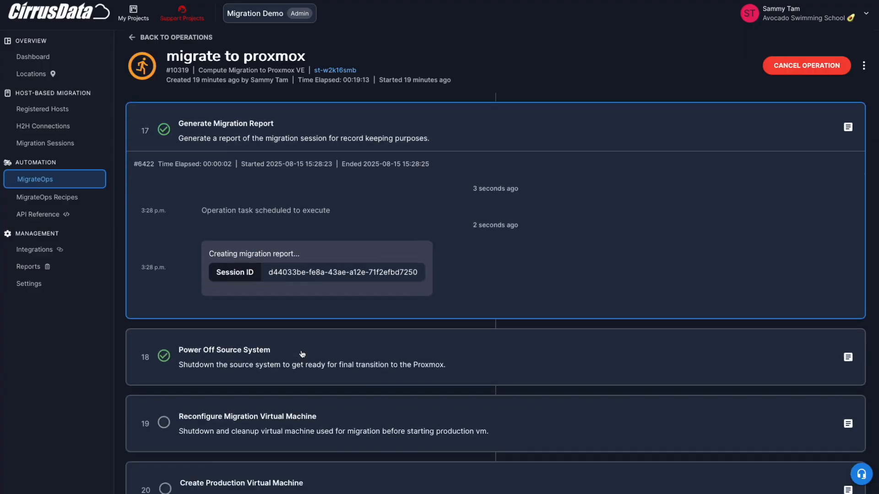
click(245, 347)
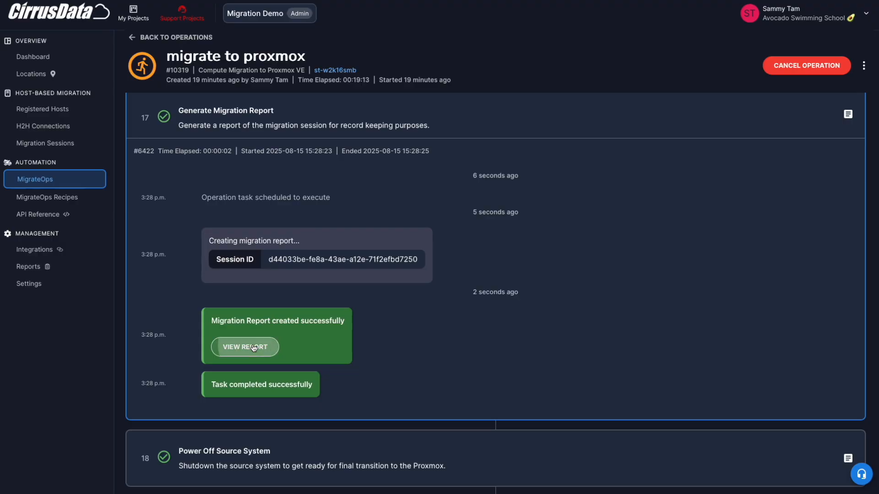
scroll(640, 274, down, 20)
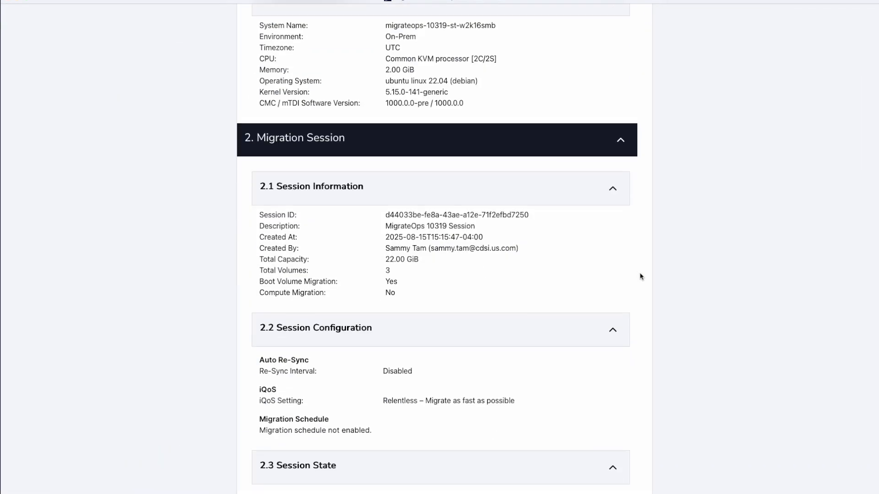
scroll(414, 266, down, 20)
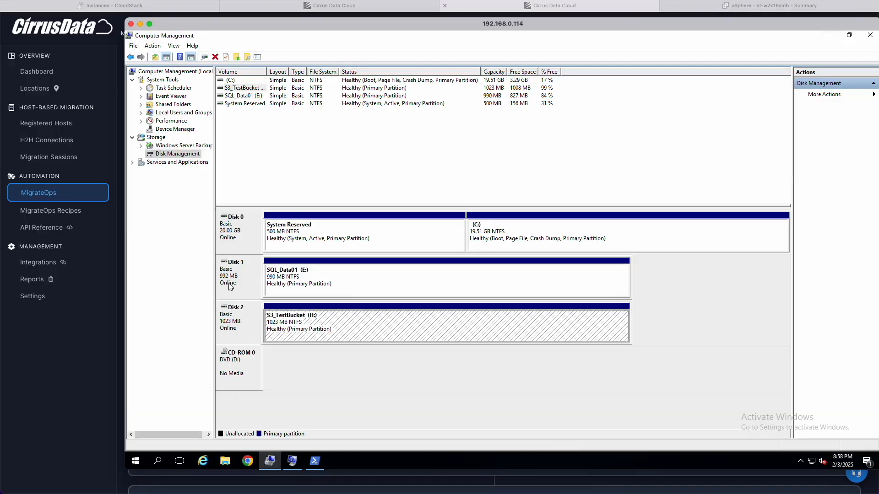
- Check the power state of the source VM st-w2k16smb in vSphere and the attached disks of the Proxmox helper VM
right_click(229, 281)
click(283, 352)
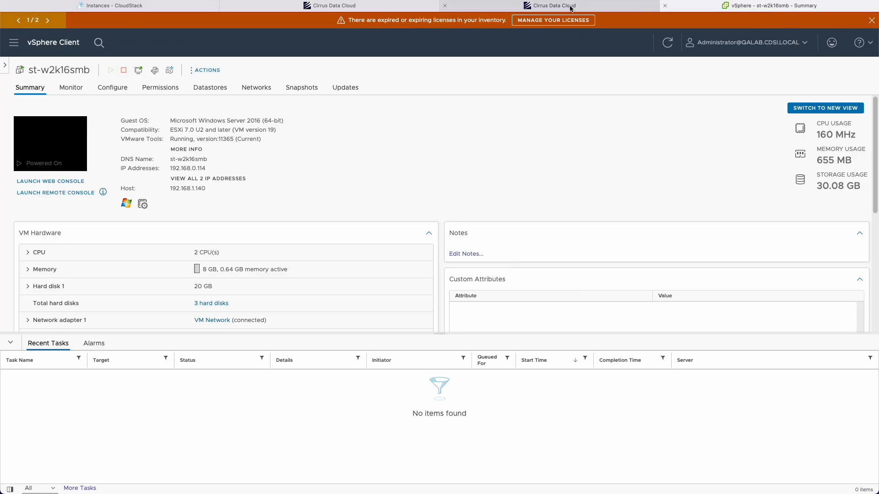
click(555, 6)
scroll(411, 334, up, 3)
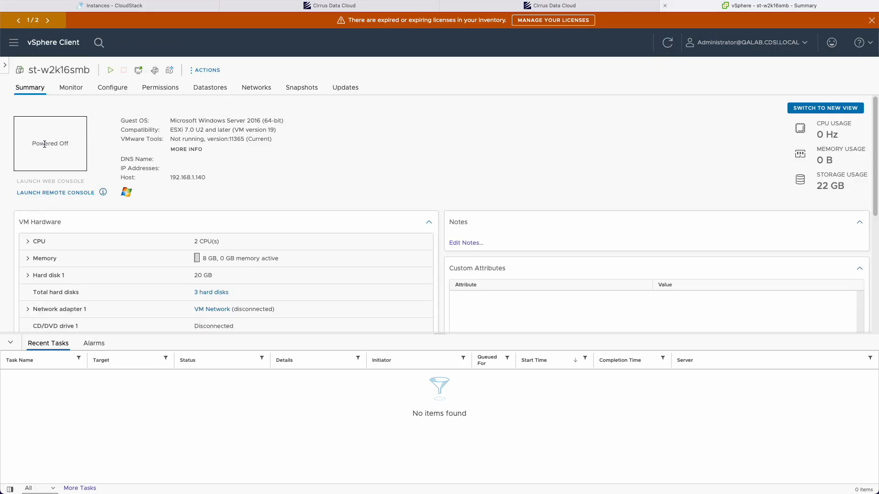
scroll(45, 144, up, 5)
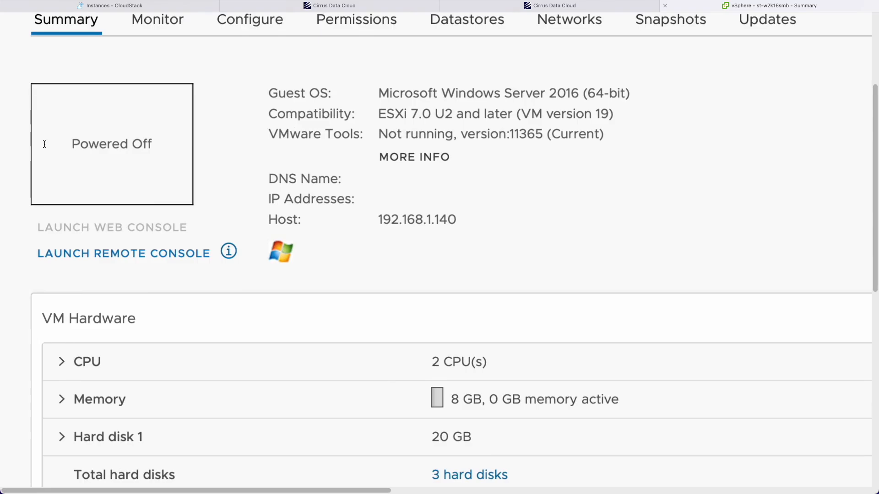
scroll(73, 135, down, 5)
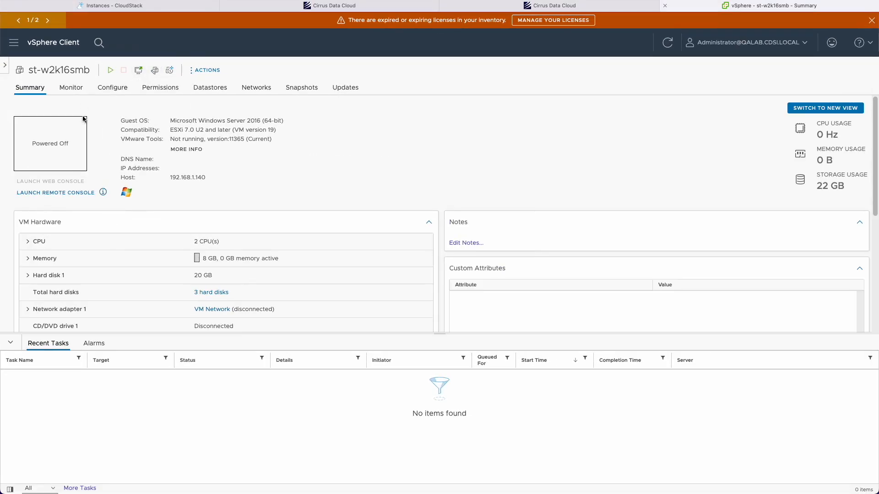
click(514, 8)
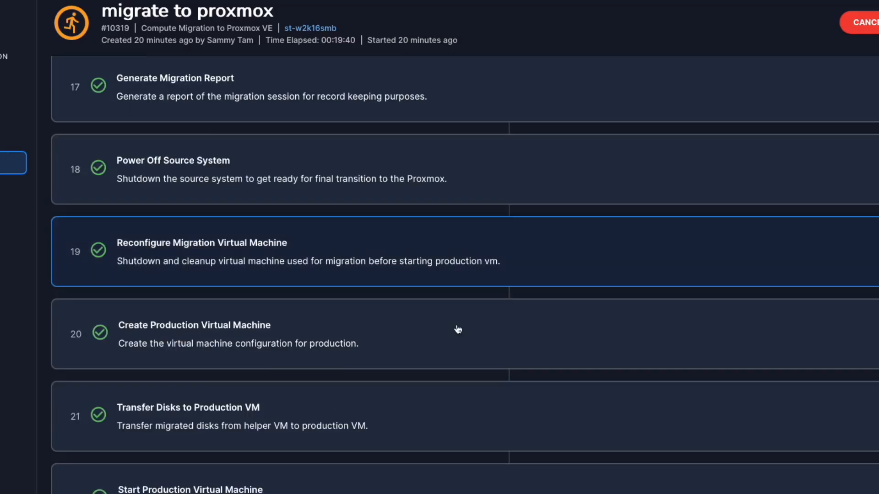
- Monitor the remaining cutover and cleanup tasks of the "migrate to proxmox" operation and reopen it from the operations list
scroll(458, 329, down, 4)
scroll(407, 353, up, 2)
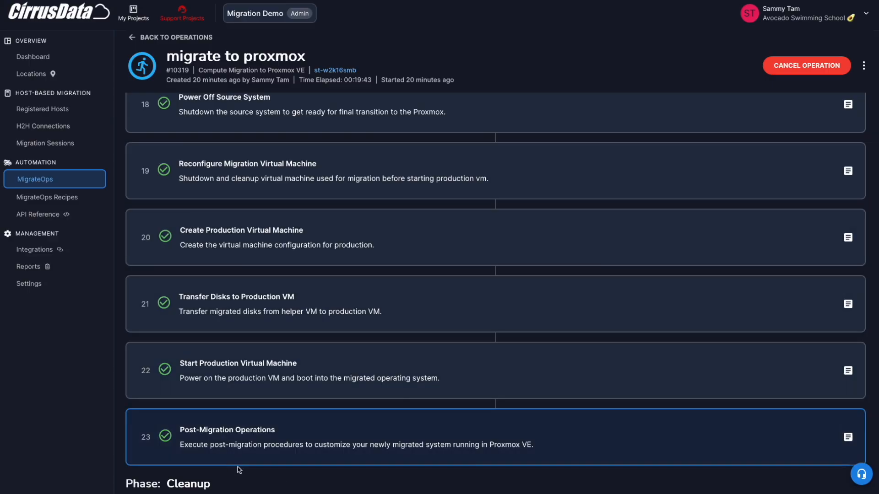
scroll(304, 415, down, 3)
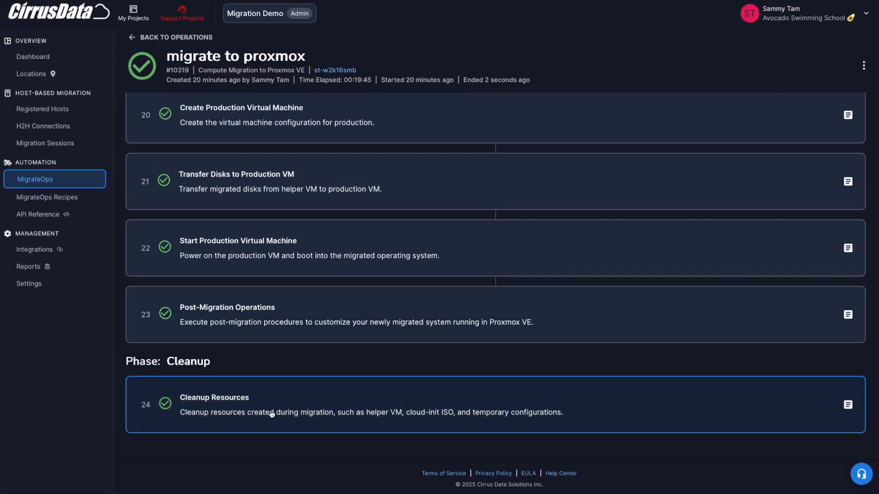
double_click(271, 415)
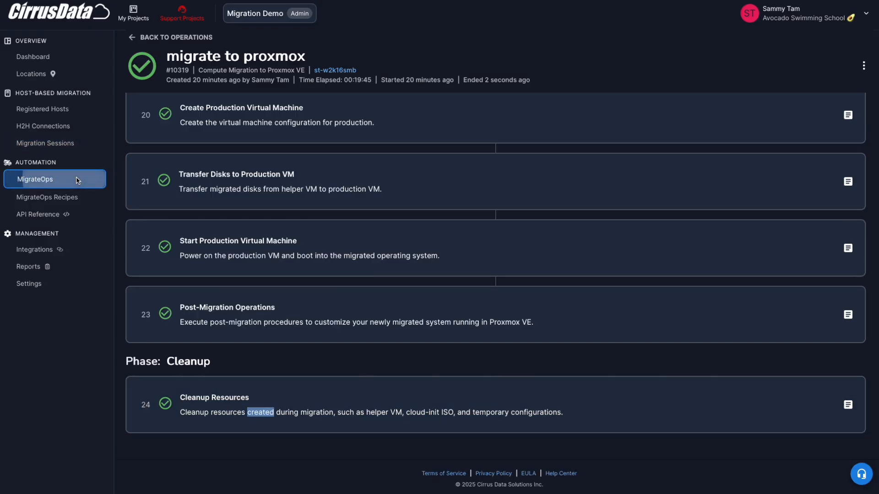
click(99, 179)
click(204, 134)
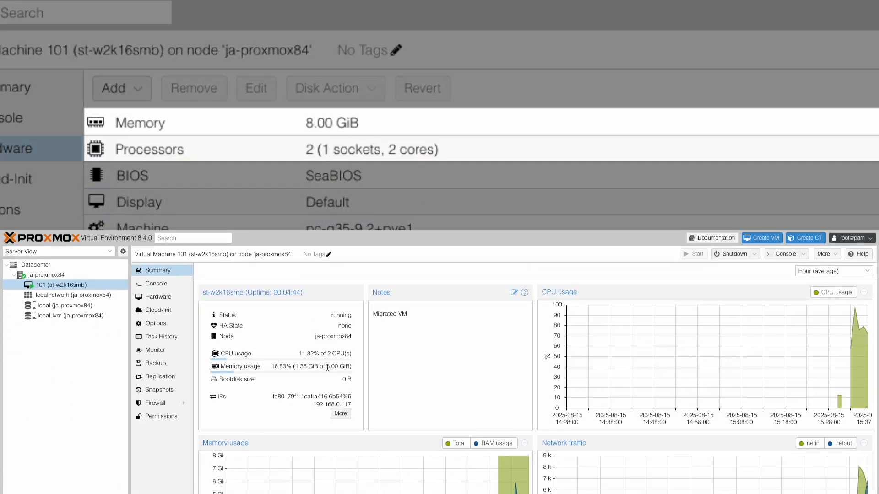
- Examine the CPU, memory, IP addresses and guest agent network information of VM 101 (st-w2k16smb) in Proxmox
drag(323, 356, 343, 355)
click(340, 364)
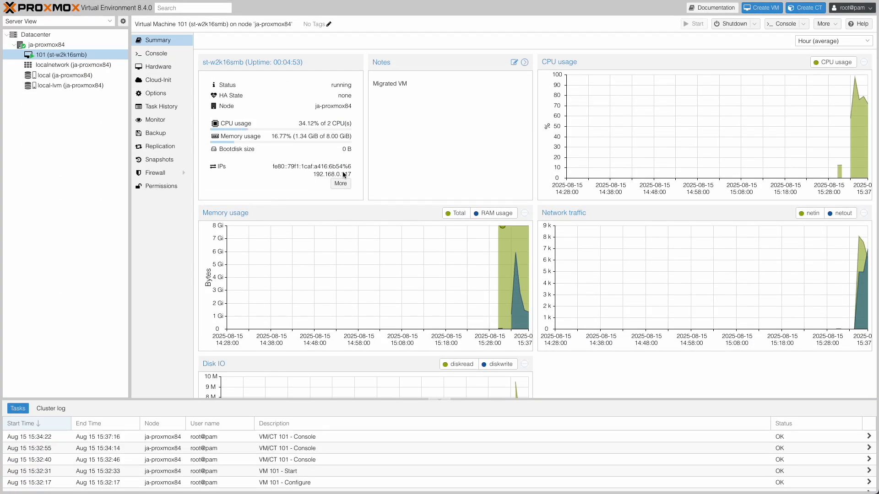
double_click(345, 404)
click(340, 183)
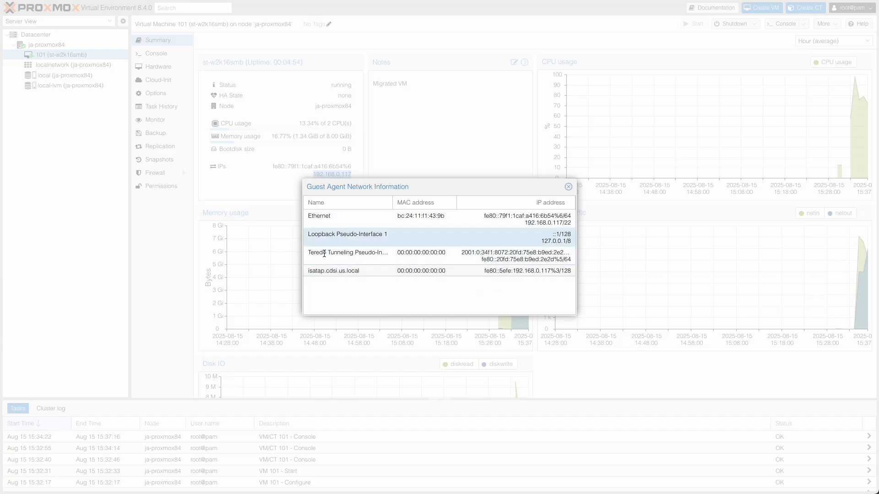
click(569, 187)
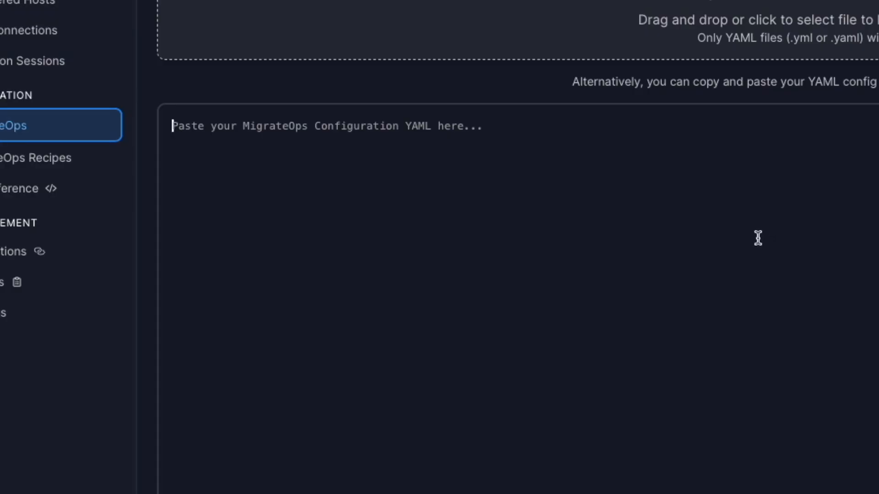
- Paste the MIGRATEOPS_PROXMOX_COMPUTE YAML configuration for system st-ubuntu22-02 with integration ja-proxmox84 into the new operation
text(operations:     - name: migrate to proxmox       recipe: MIGRATEOPS_PROXMOX_COMPUTE       config:           system_name: st-ubuntu22-02           integration_name: ja-proxmox84           migrateops_proxmox_compute:               access_node:                   system_name: st-ubuntu20-01               cmchelper:                   storage: local               compute:                   node: ja-proxmox84               destination:                   default_config:                       storage: local-lvm  # Will be used for both helper VM and migrated disks               network:                   adapters:                       - bridge: vmbr0)
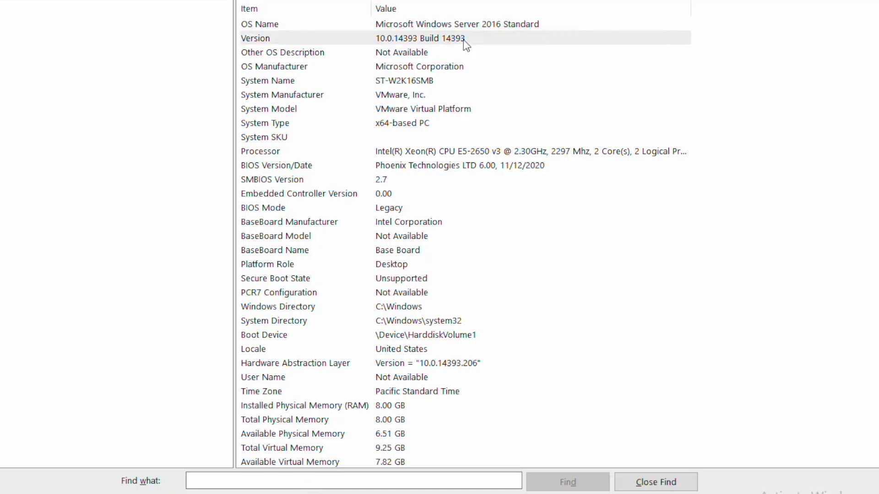
click(463, 39)
click(435, 97)
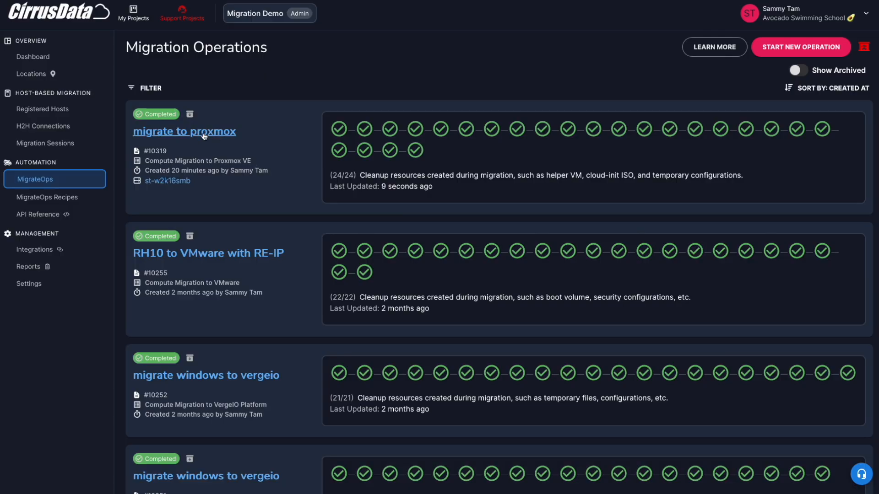
- Open the completed "migrate to proxmox" operation and examine its Cleanup Resources task log
click(204, 134)
scroll(335, 284, down, 20)
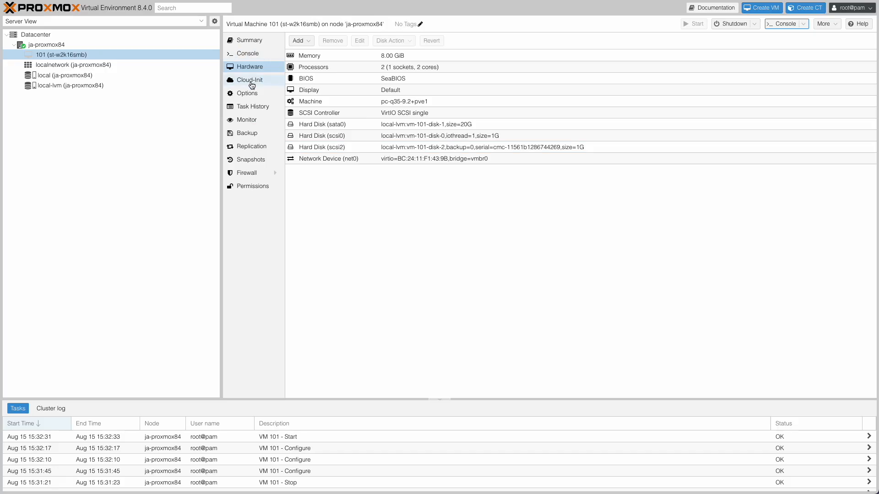
- Open Computer Management and System Information in the migrated VM's Proxmox console and examine the system summary, including the system manufacturer
click(249, 53)
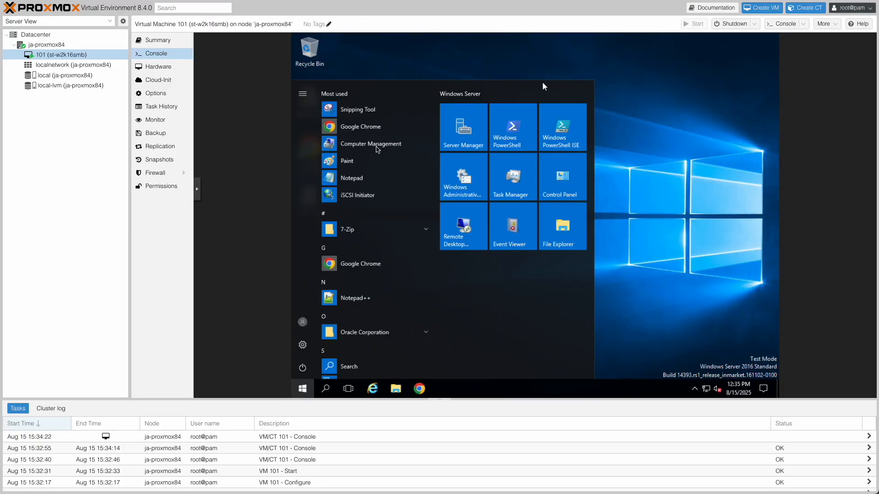
click(369, 148)
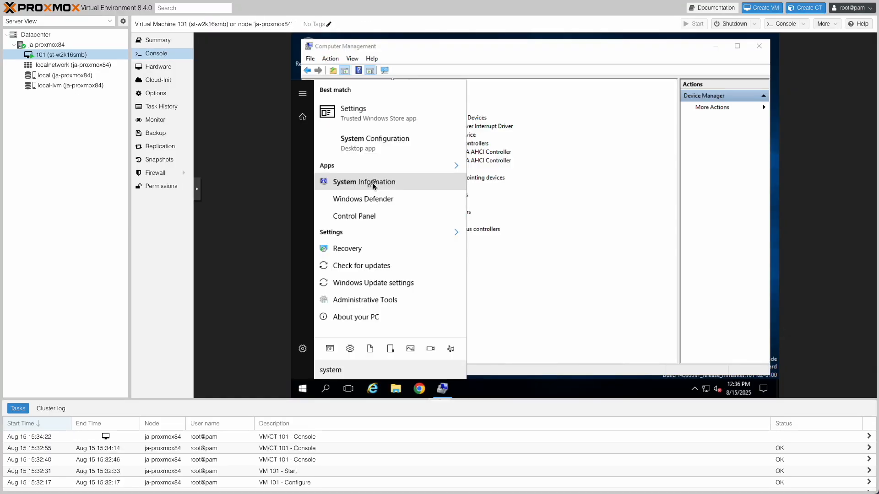
click(398, 183)
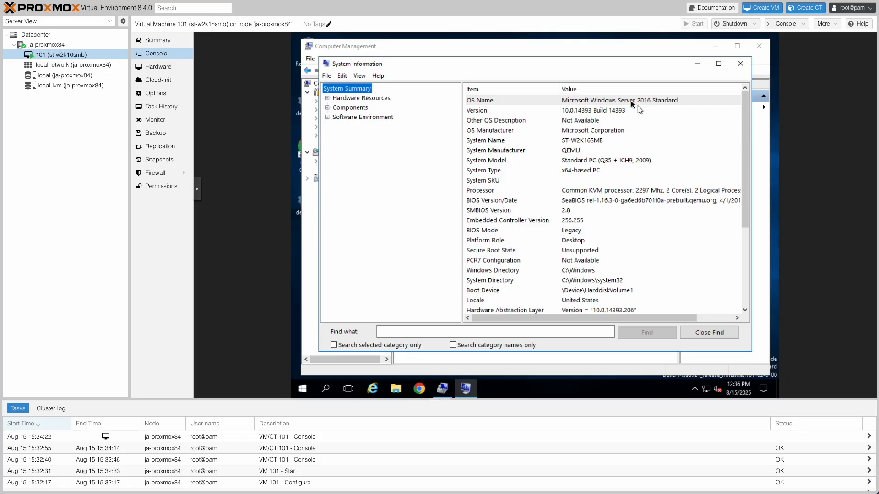
click(595, 150)
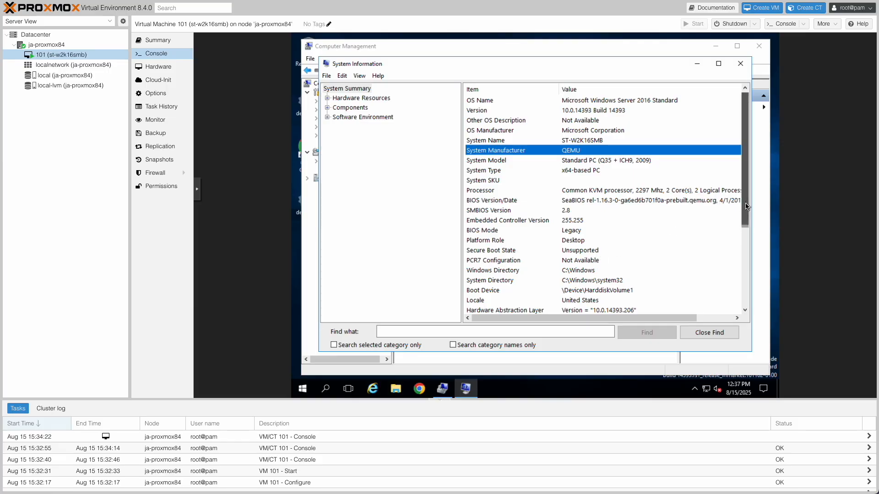
drag(746, 206, 741, 296)
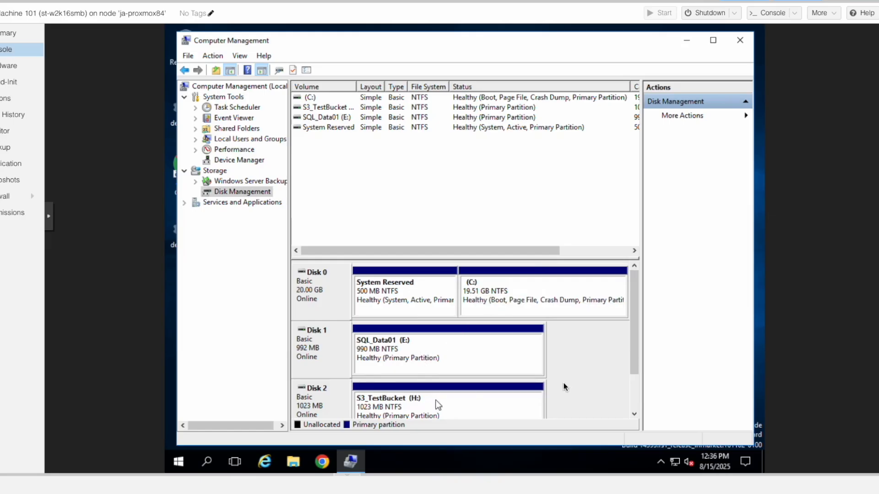
- Examine the migrated VM's volumes in Disk Management and its storage controllers in Device Manager
mouse_move(635, 346)
mouse_down()
mouse_move(628, 373)
mouse_move(635, 333)
mouse_up()
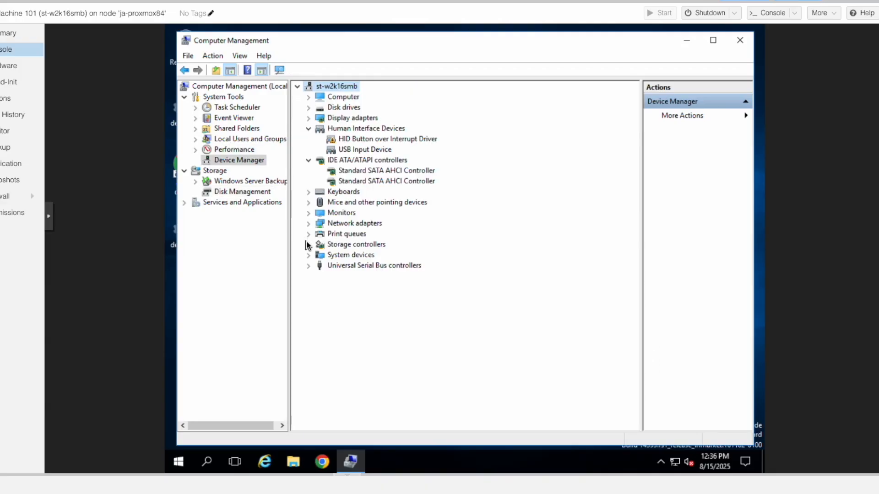
click(307, 243)
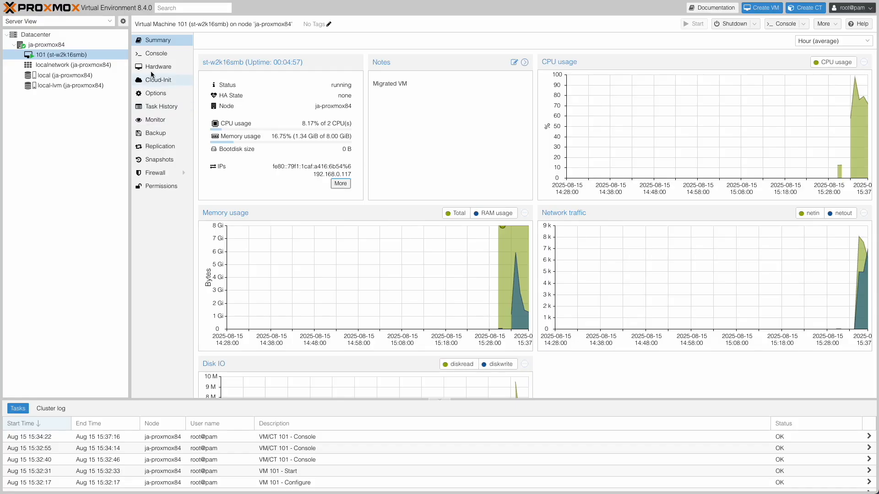
click(153, 67)
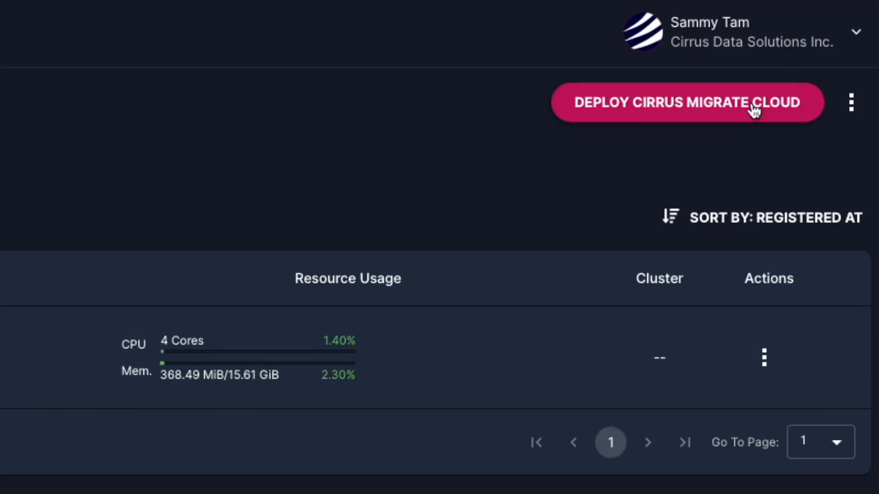
- Copy the Windows installation command for Cirrus Migrate Cloud from the deployment dialog and run it
click(754, 110)
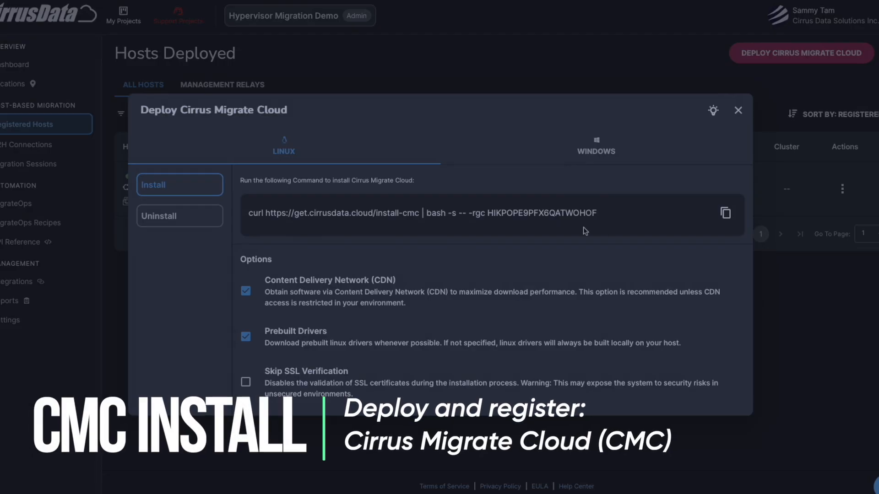
click(596, 147)
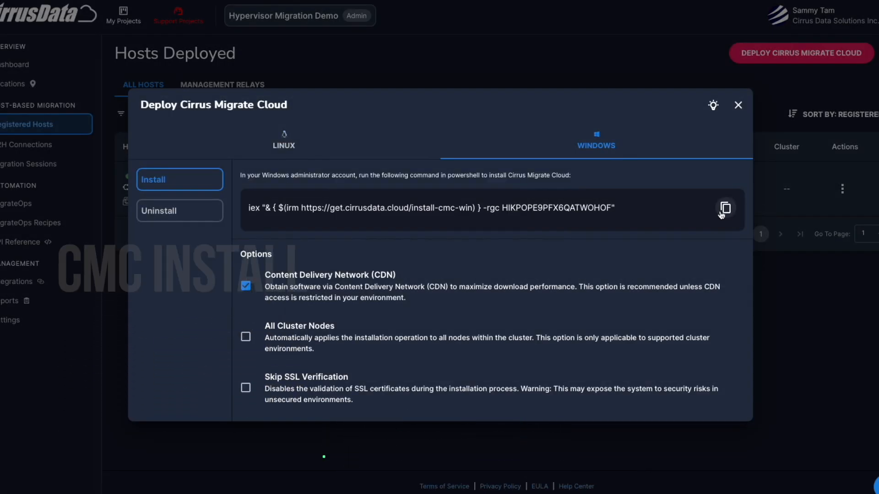
click(725, 208)
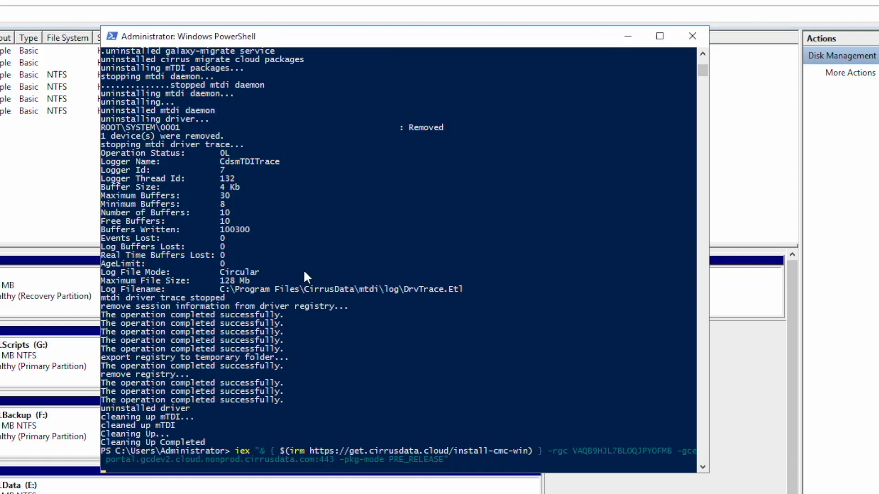
key(Return)
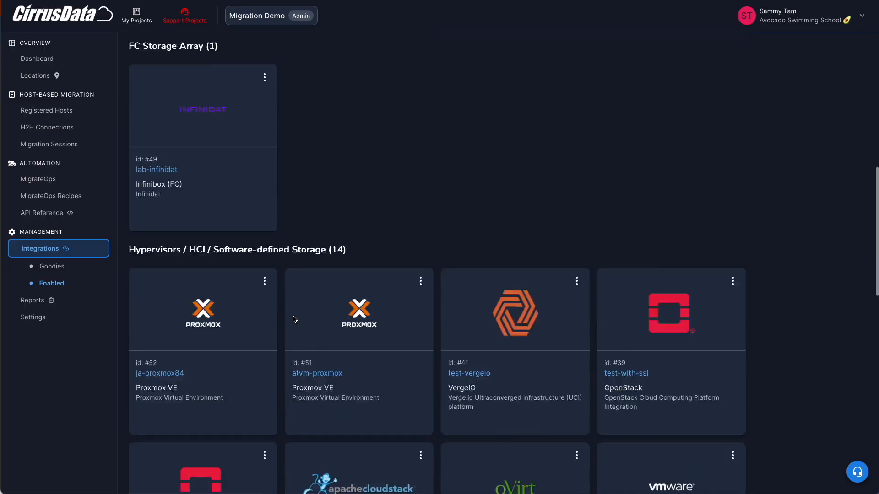
- Examine the Proxmox VE integration option and the VM hardware of st-w2k16smb in vSphere
scroll(151, 239, down, 2)
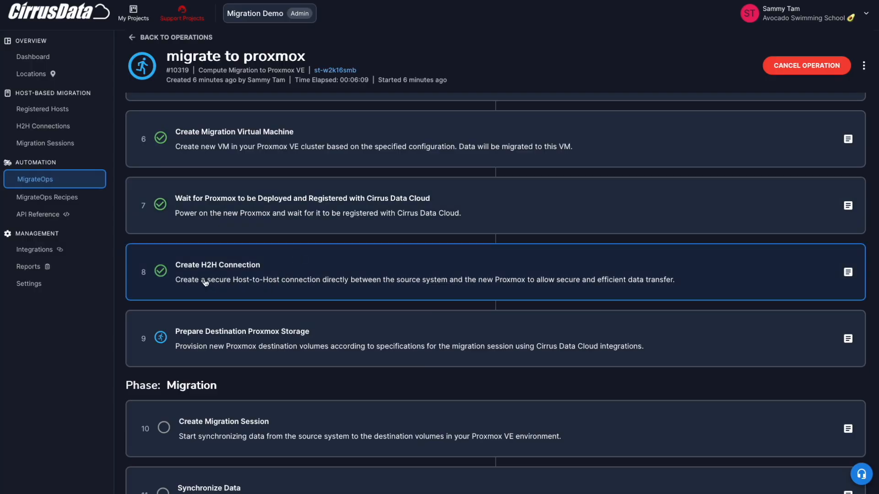
click(206, 282)
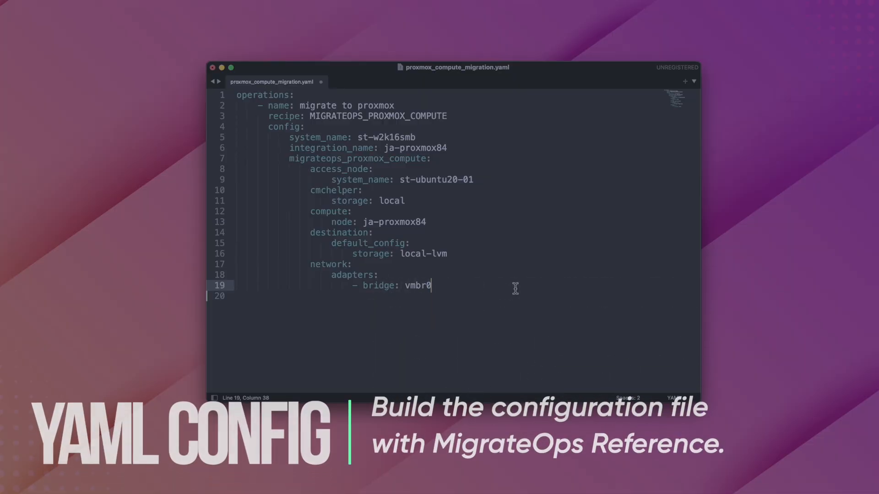
- Review the migrateops_proxmox_compute section of proxmox_compute_migration.yaml by highlighting its lines
drag(514, 288, 278, 158)
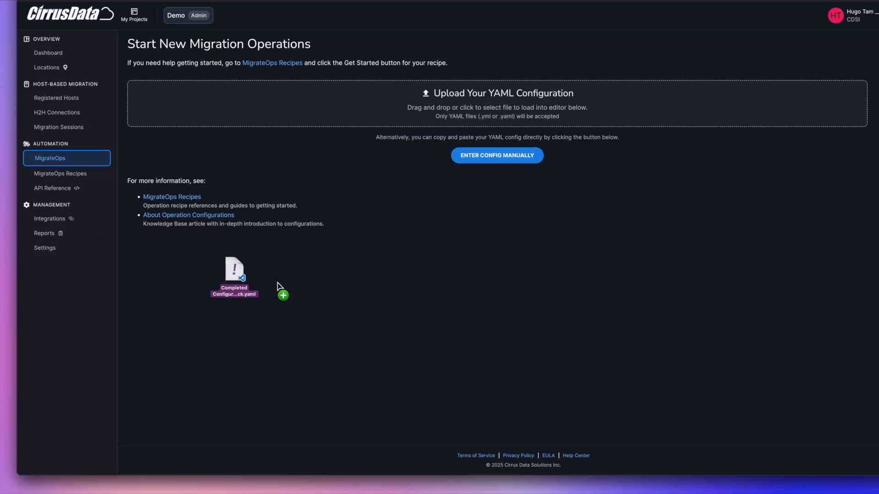
drag(280, 294, 394, 96)
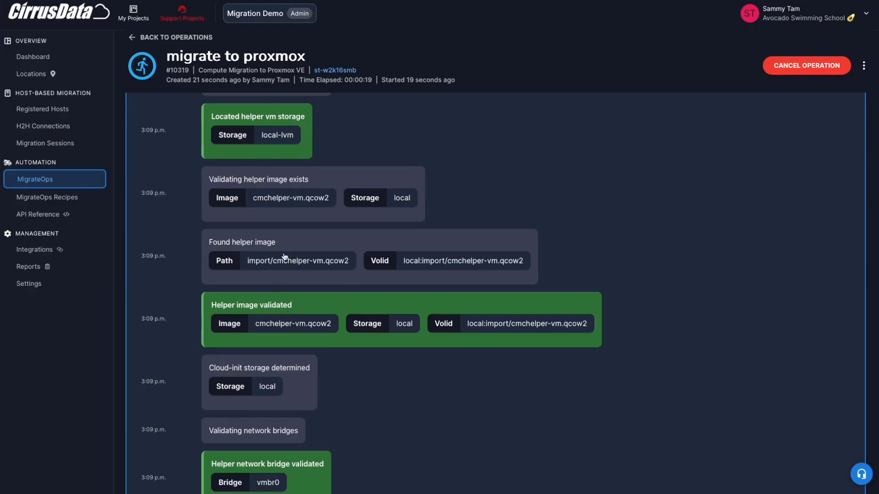
scroll(667, 294, down, 15)
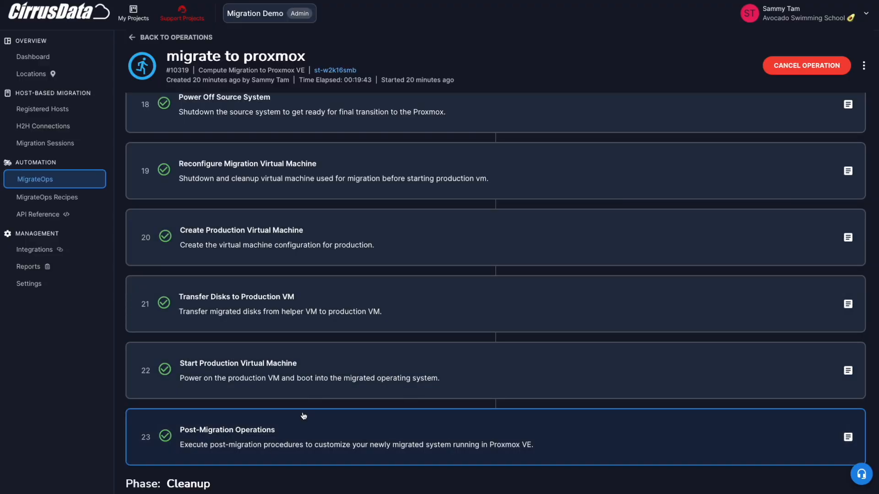
- Check the final Cleanup Resources task of the "migrate to proxmox" operation and return to the list of migration operations
scroll(303, 416, down, 3)
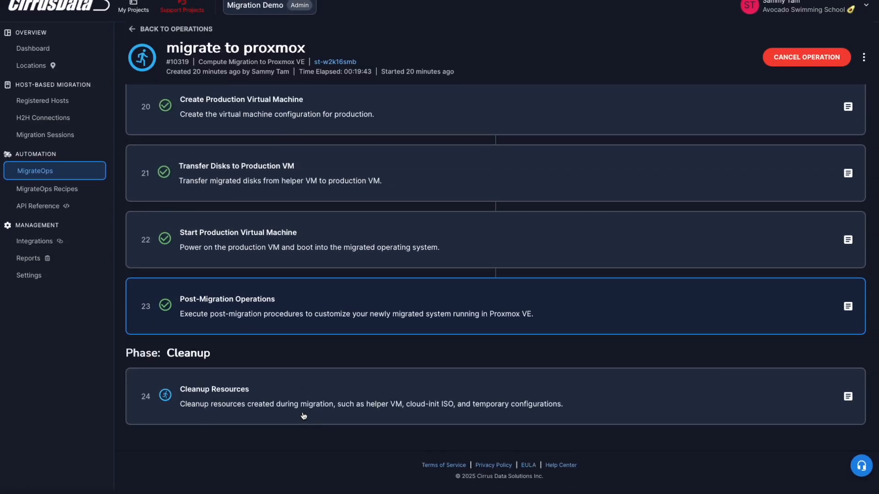
double_click(272, 414)
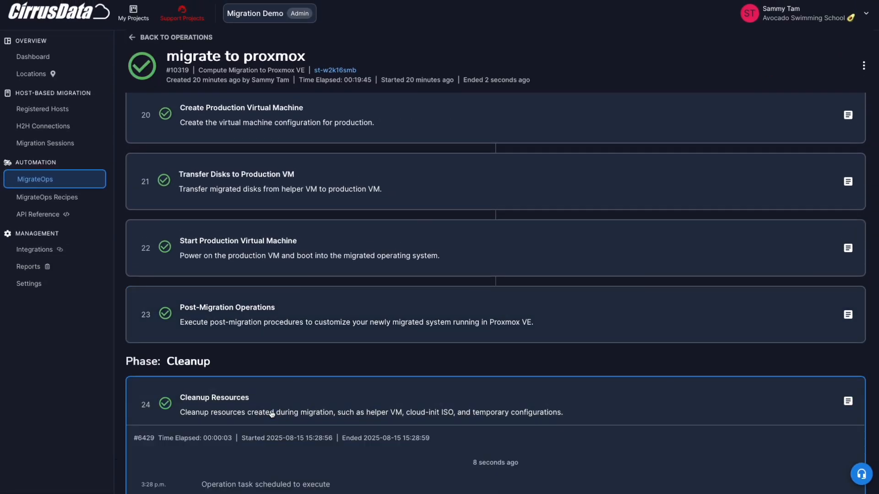
click(75, 179)
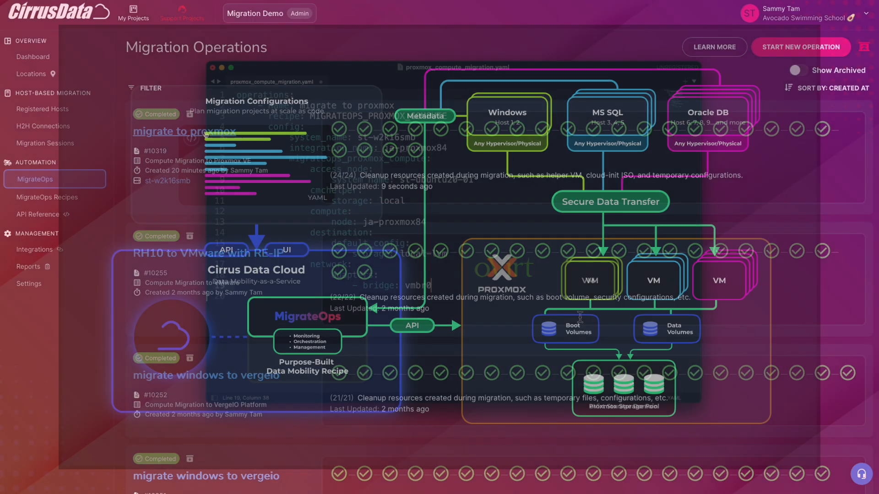